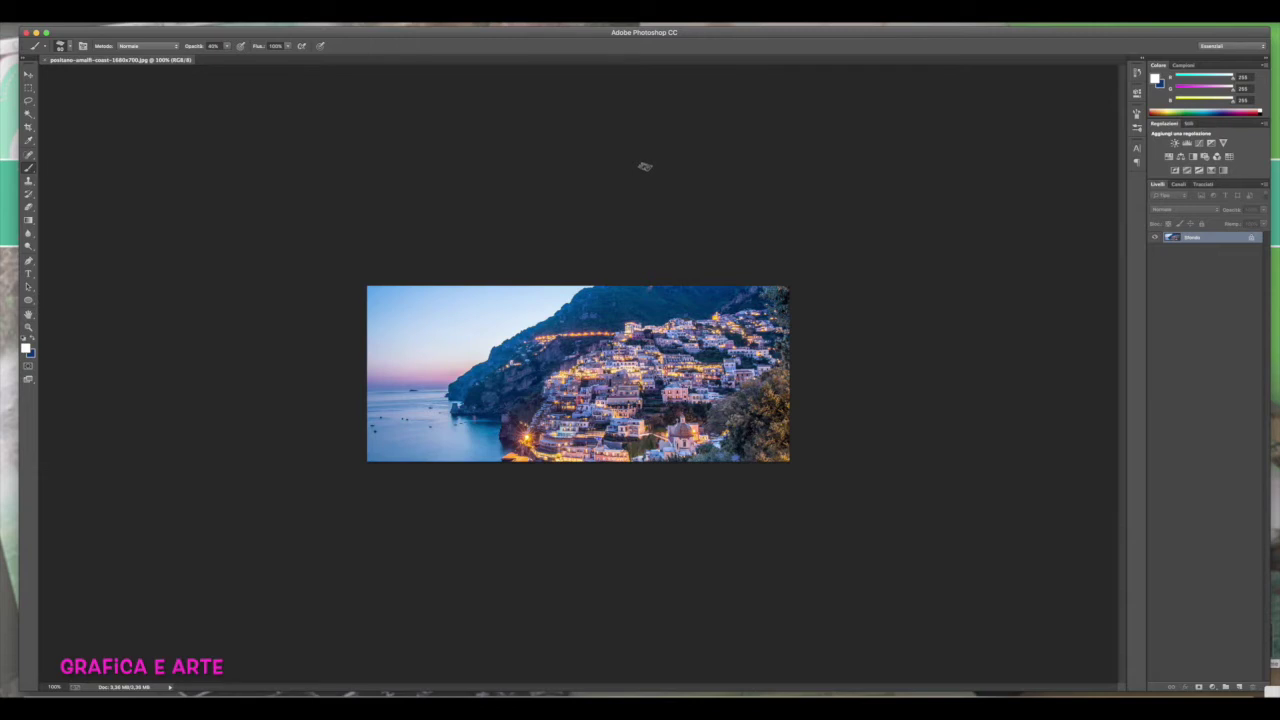
Apply Pastelli su superficie ruvida to the Positano photo with longer strokes and a Tela quadro texture
left_click(285, 12)
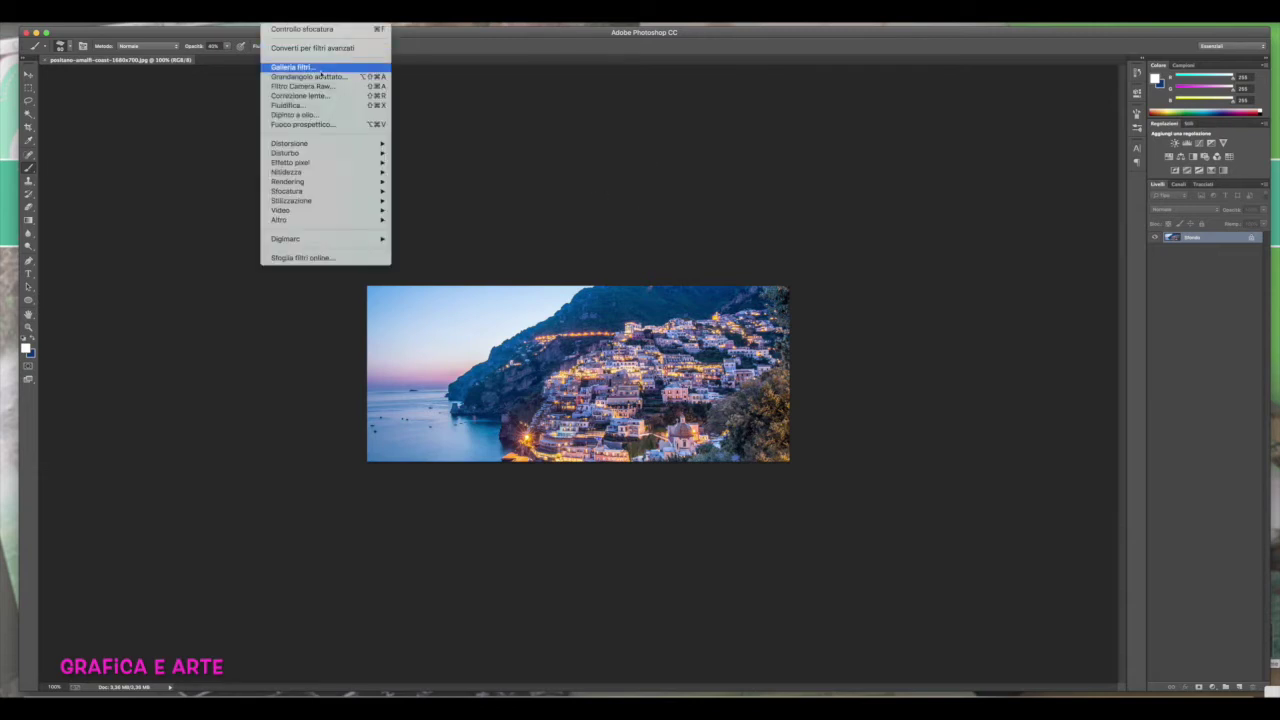
left_click(322, 76)
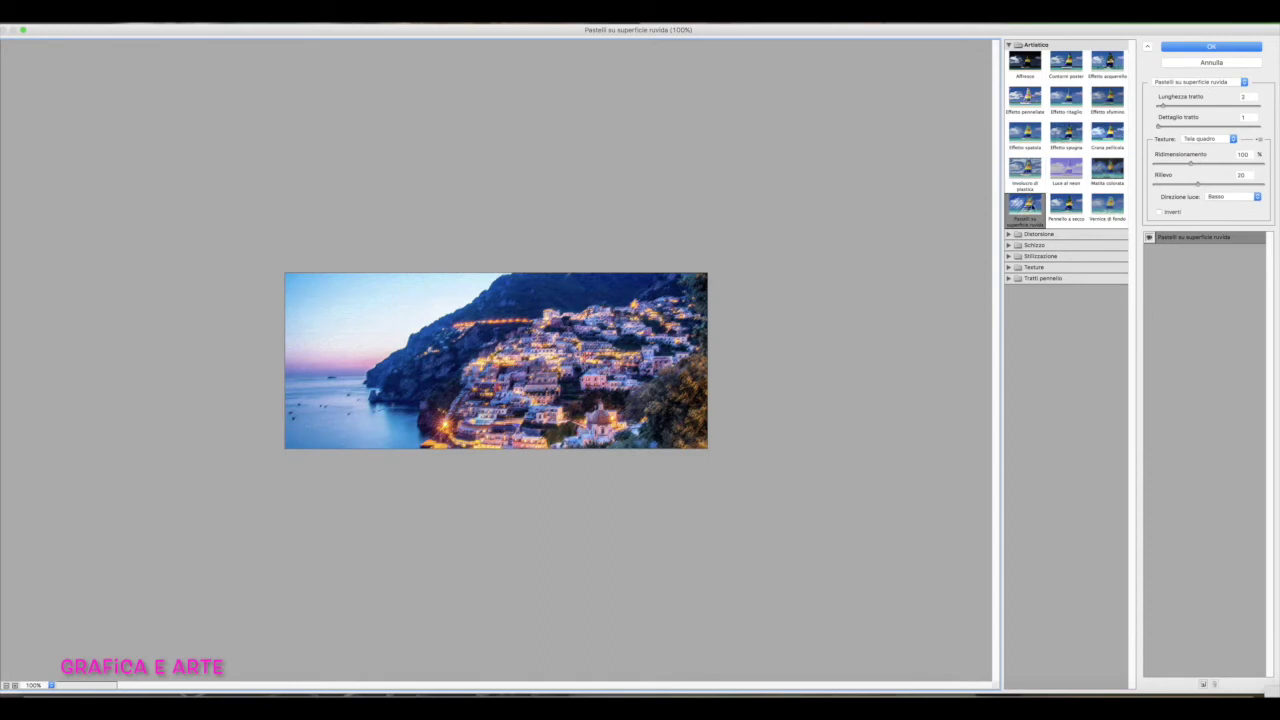
left_click_drag(1161, 105, 1166, 107)
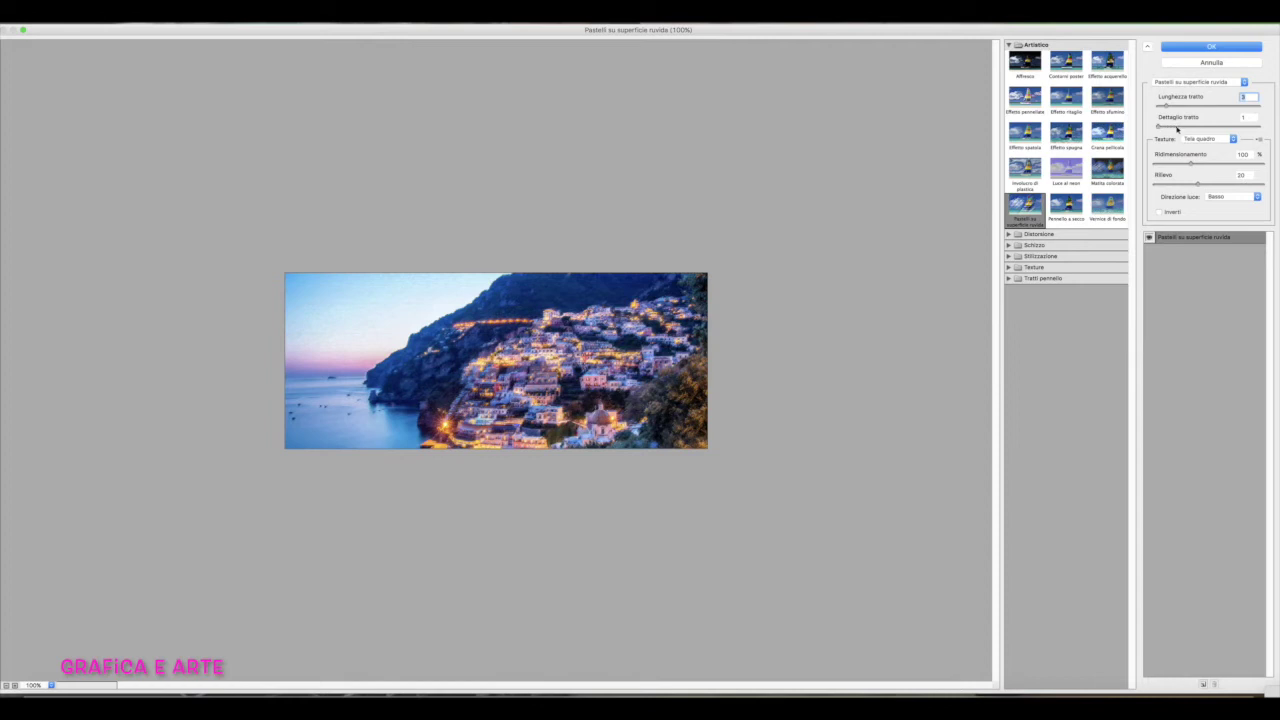
left_click(1215, 140)
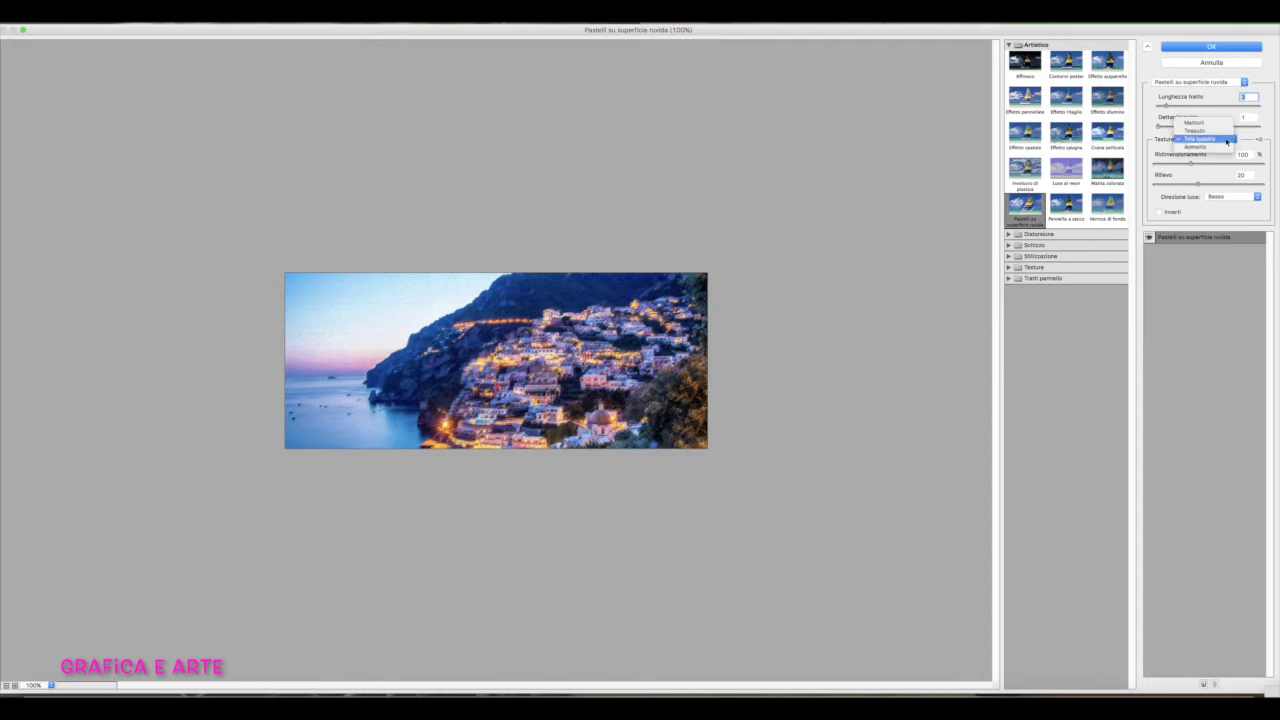
left_click(1226, 142)
left_click(1211, 46)
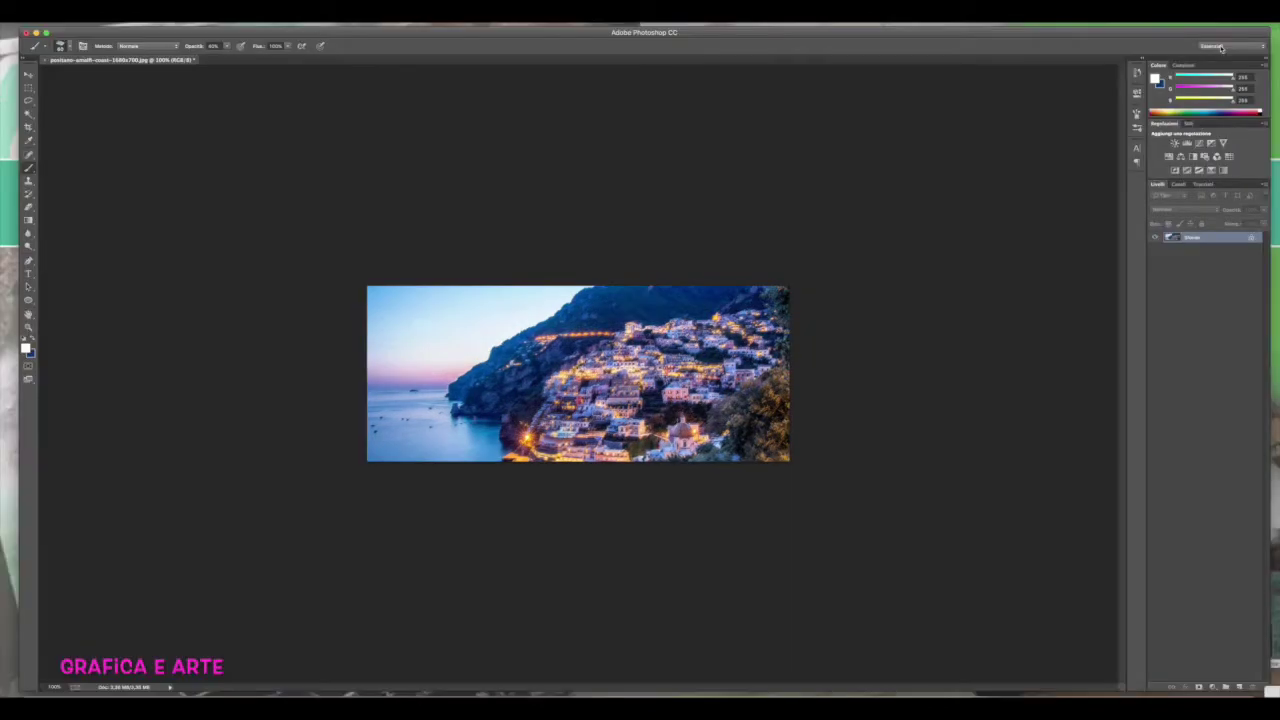
Convert the Sfondo background into Livello 0 and switch to the original Positano JPG
double_click(1222, 240)
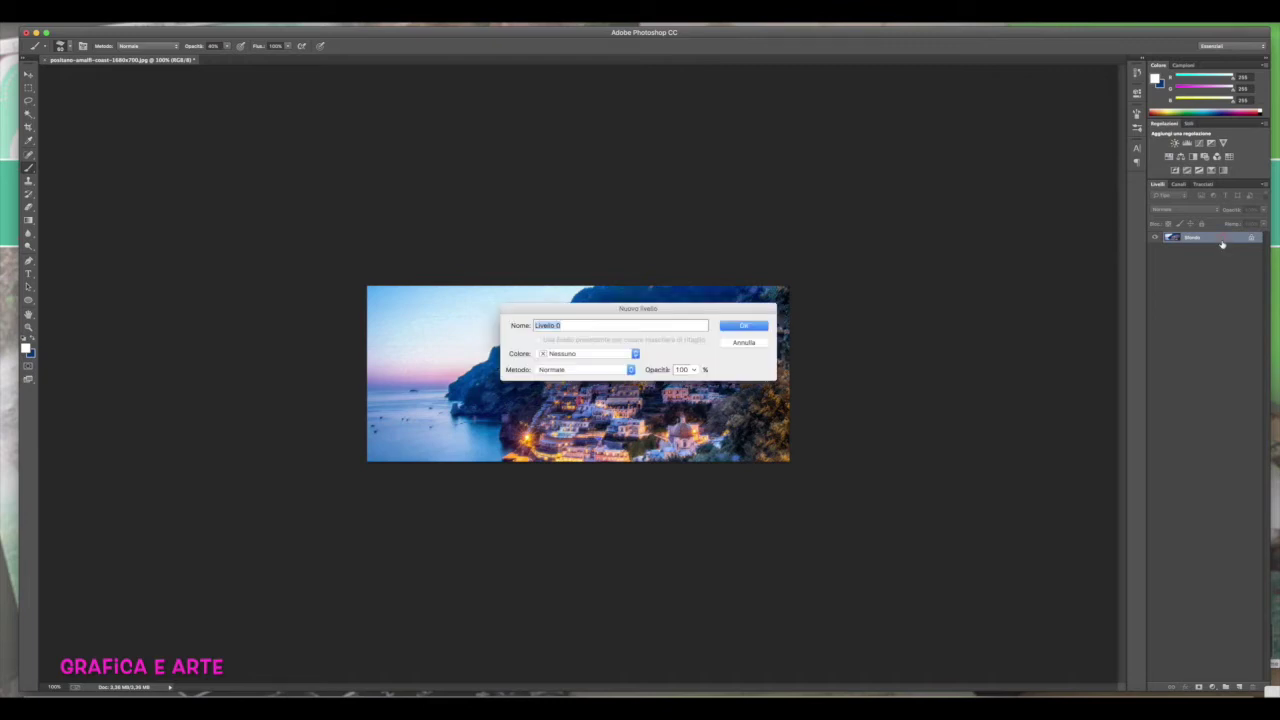
key("Return")
key("v")
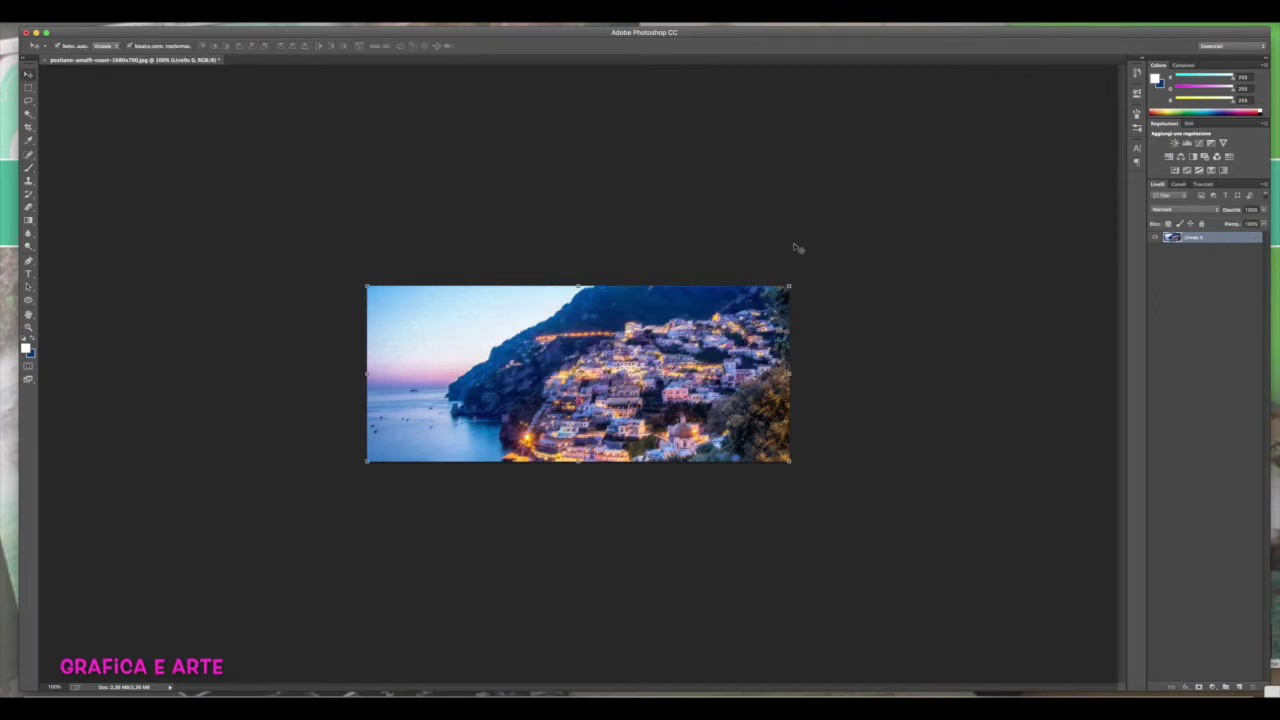
left_click(726, 210)
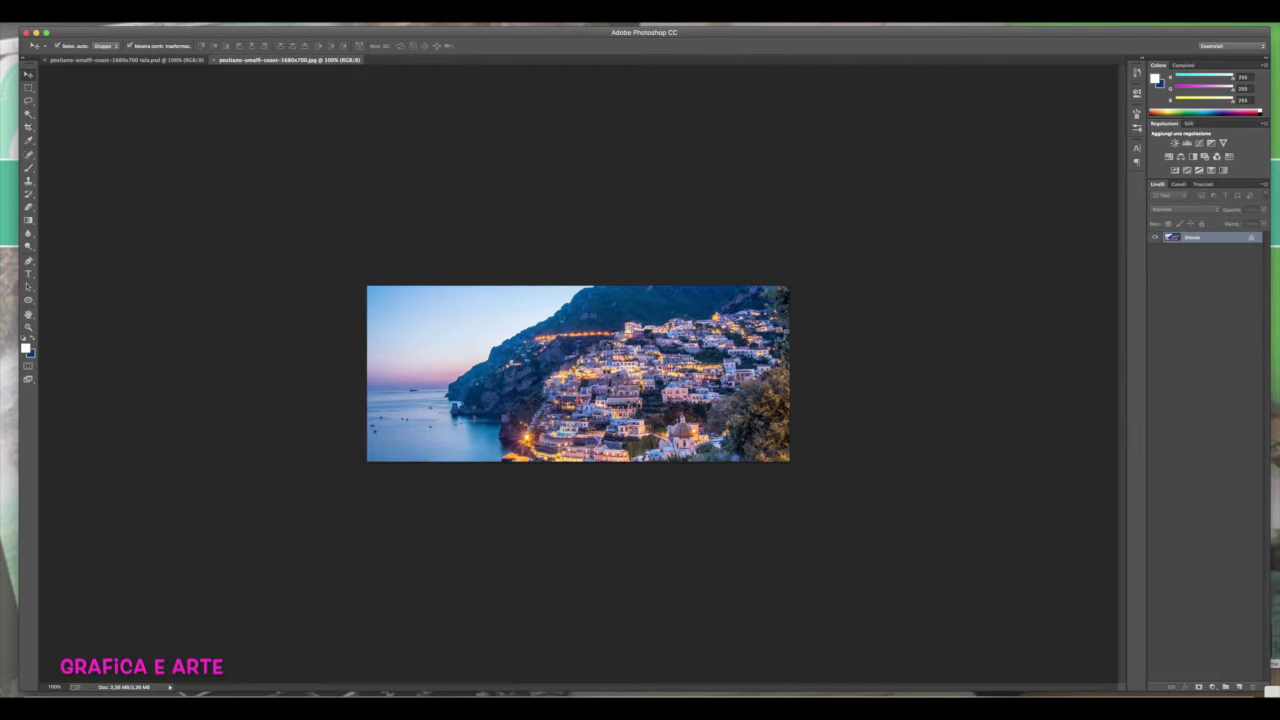
Convert the original JPG to grayscale, discarding its colour information
left_click(145, 12)
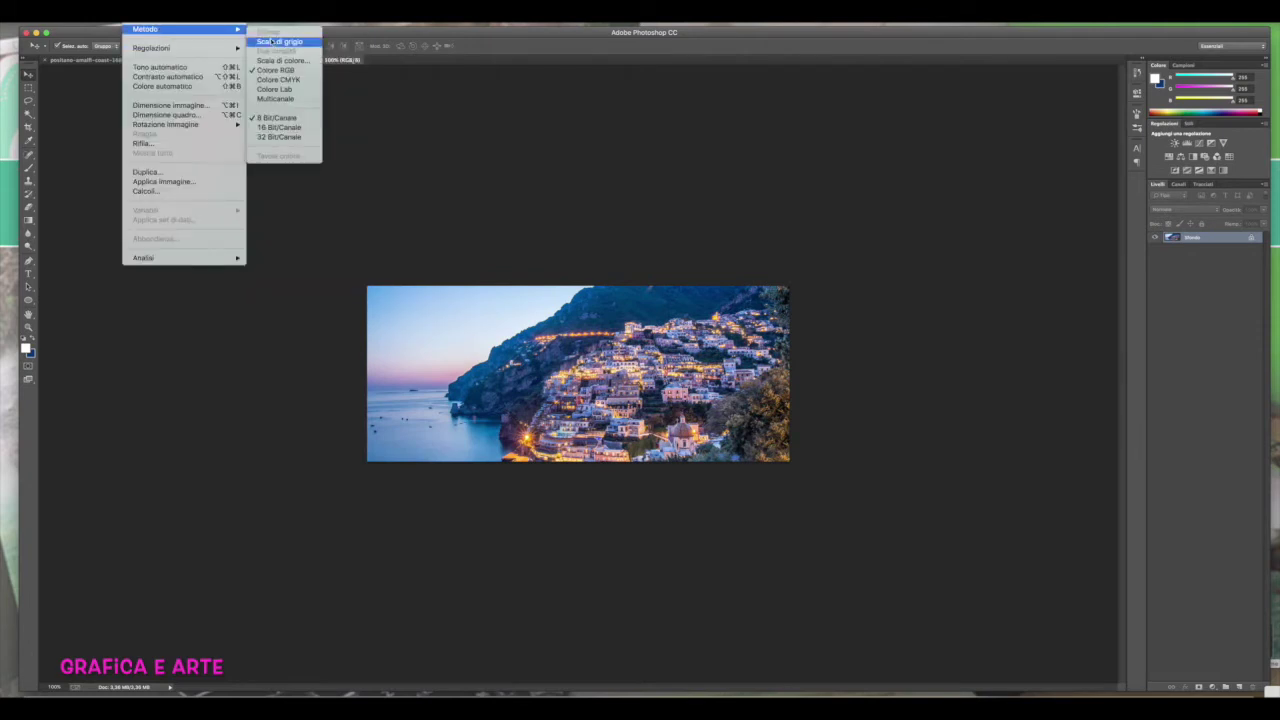
left_click(271, 41)
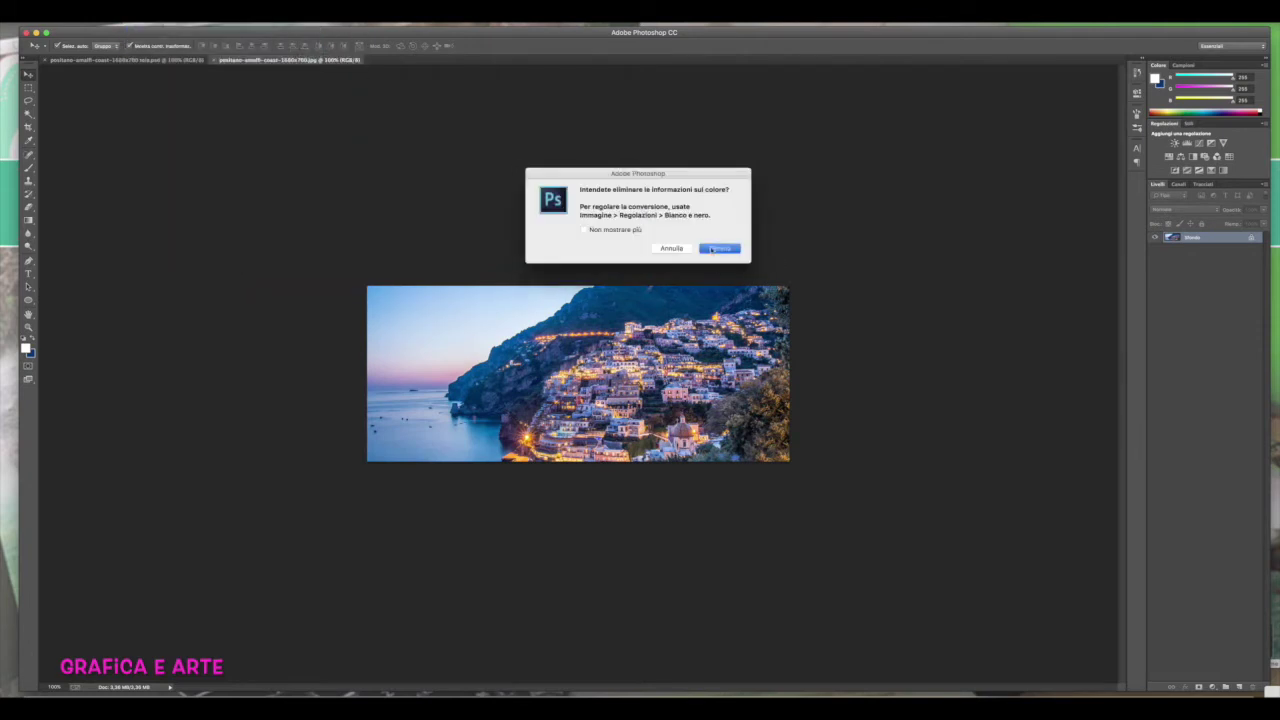
left_click(711, 248)
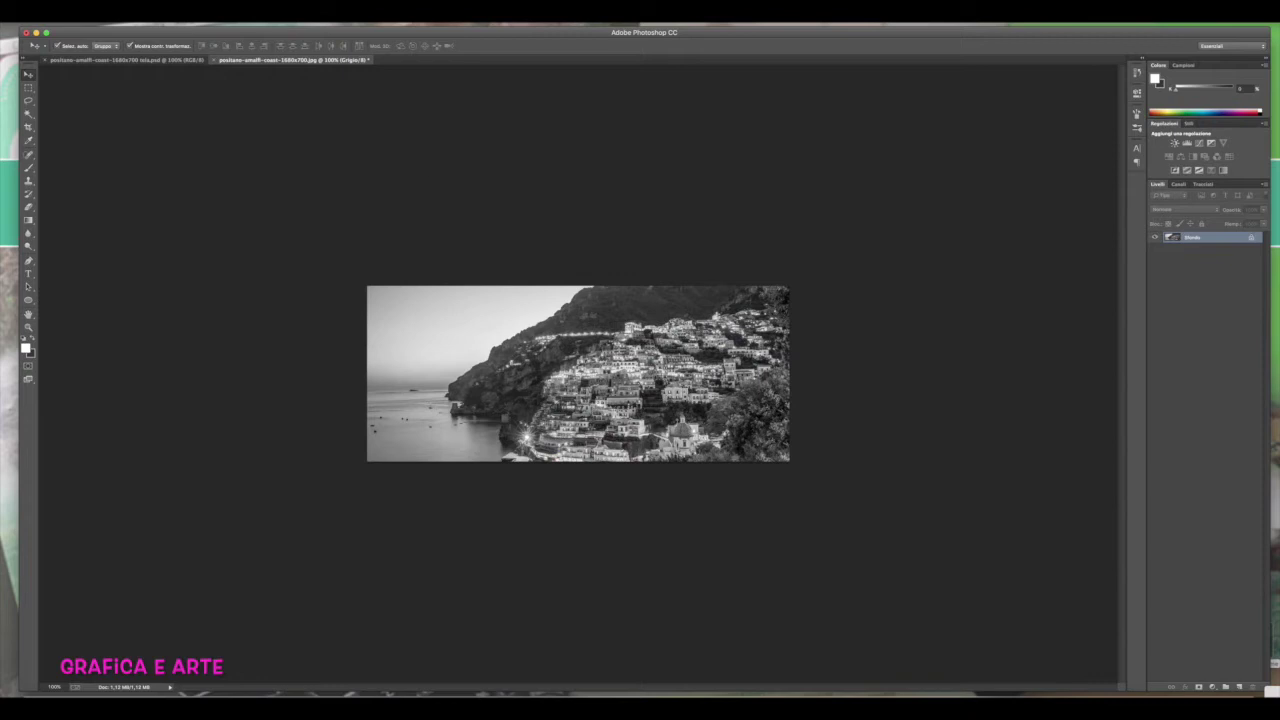
Raise brightness to about 67 and contrast to 100 with Brightness/Contrast
left_click(145, 11)
left_click(277, 48)
left_click_drag(810, 368, 824, 368)
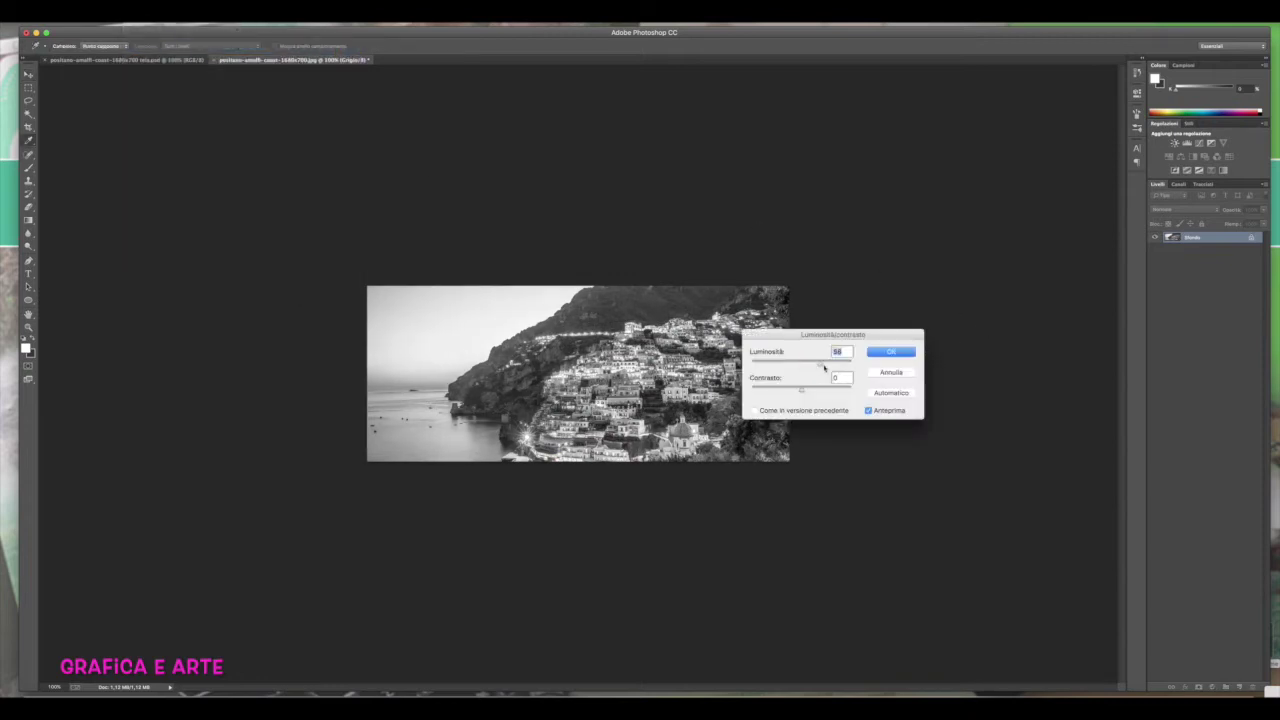
mouse_move(801, 390)
left_mouse_down()
mouse_move(850, 390)
mouse_move(829, 368)
left_mouse_up()
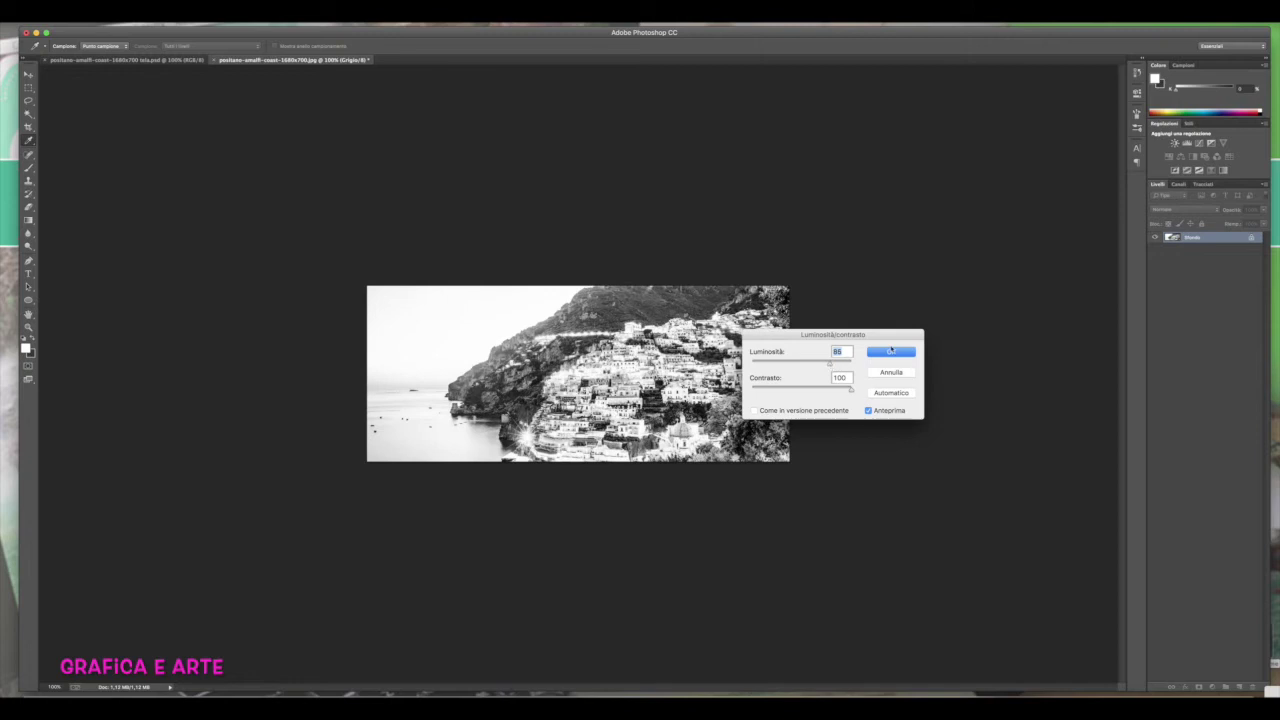
left_click(889, 351)
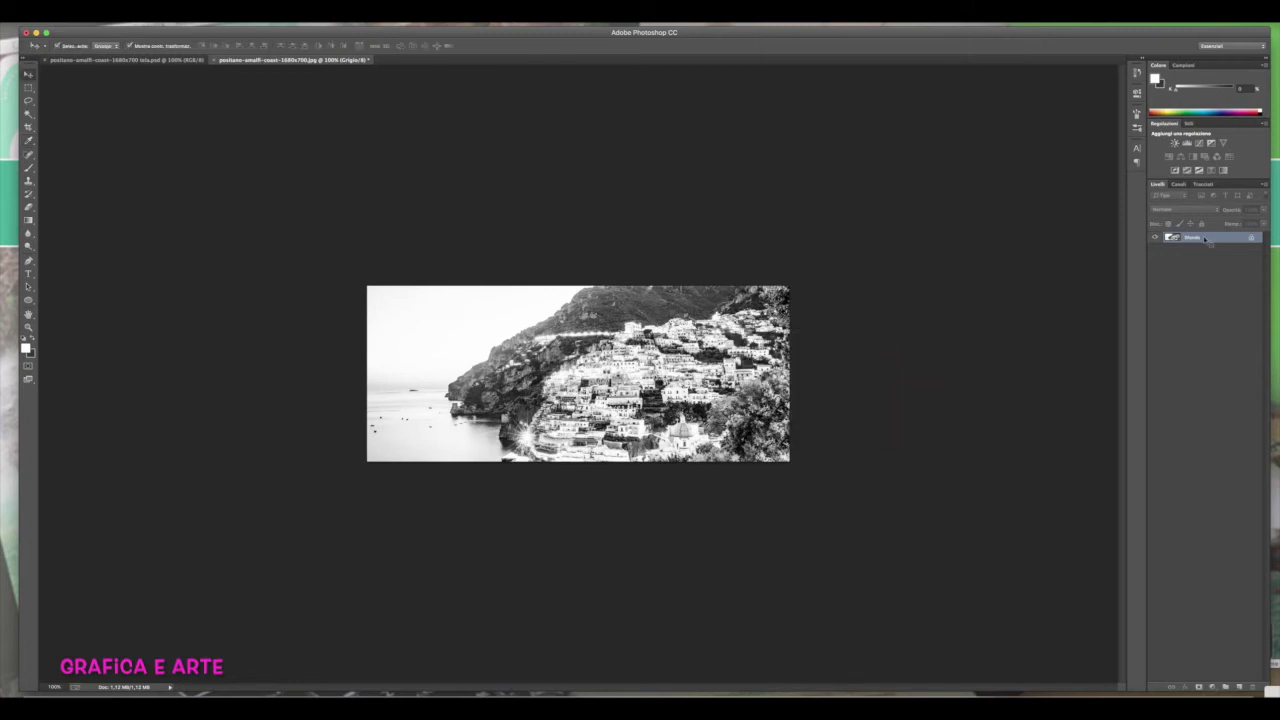
Duplicate the grayscale Sfondo layer into the tela .psd document
right_click(1205, 238)
left_click(1158, 255)
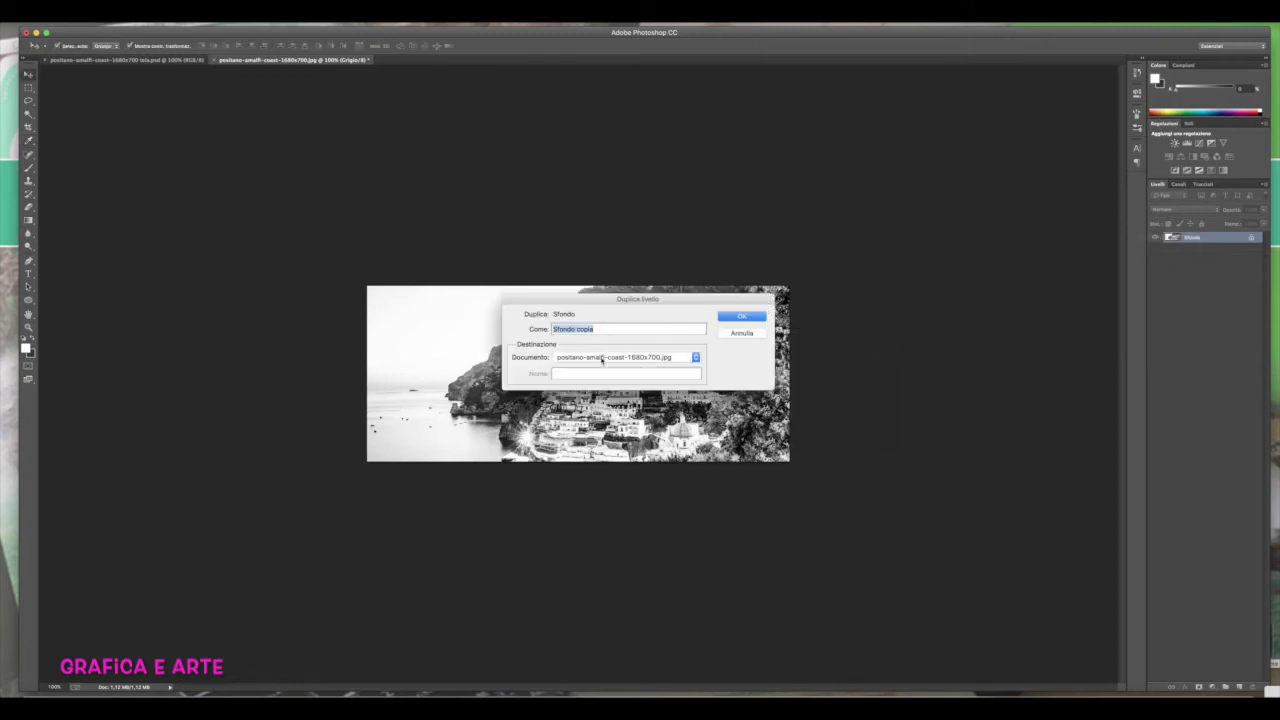
left_click(604, 355)
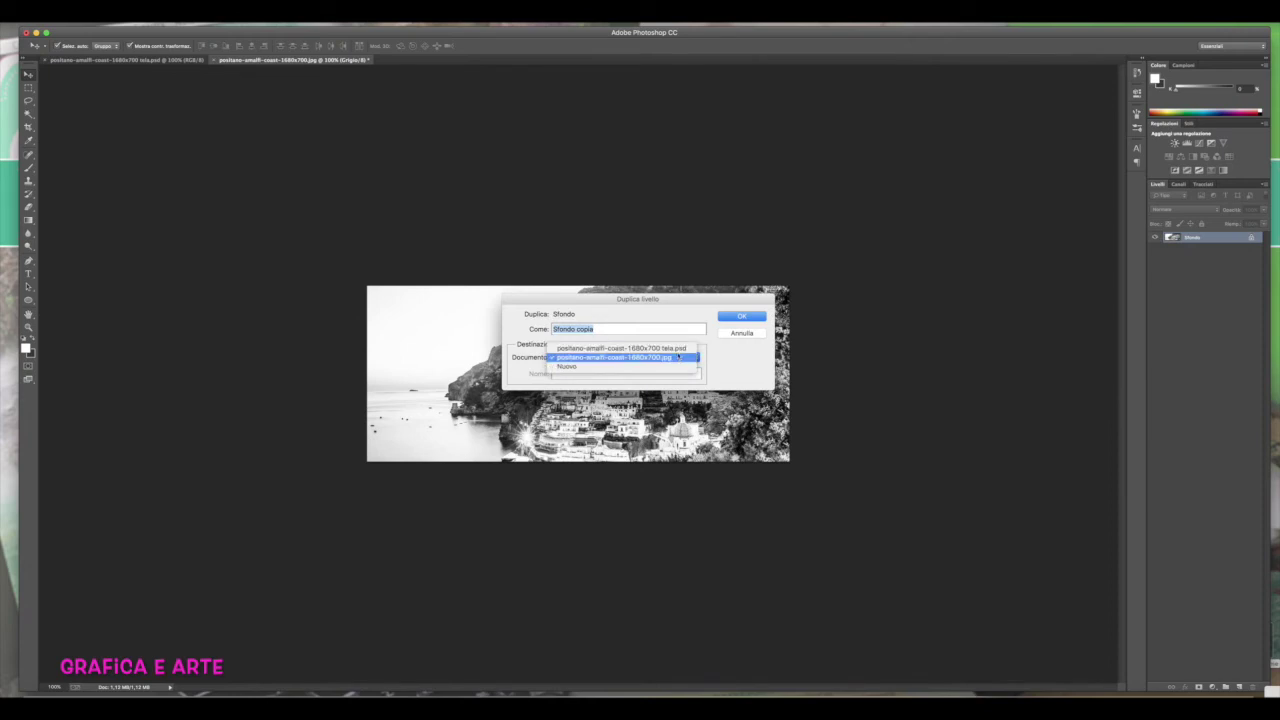
left_click(683, 347)
left_click(742, 316)
left_click(156, 60)
In the tela .psd, move Livello 0 above Sfondo and keep its blend mode Normale
left_click(157, 62)
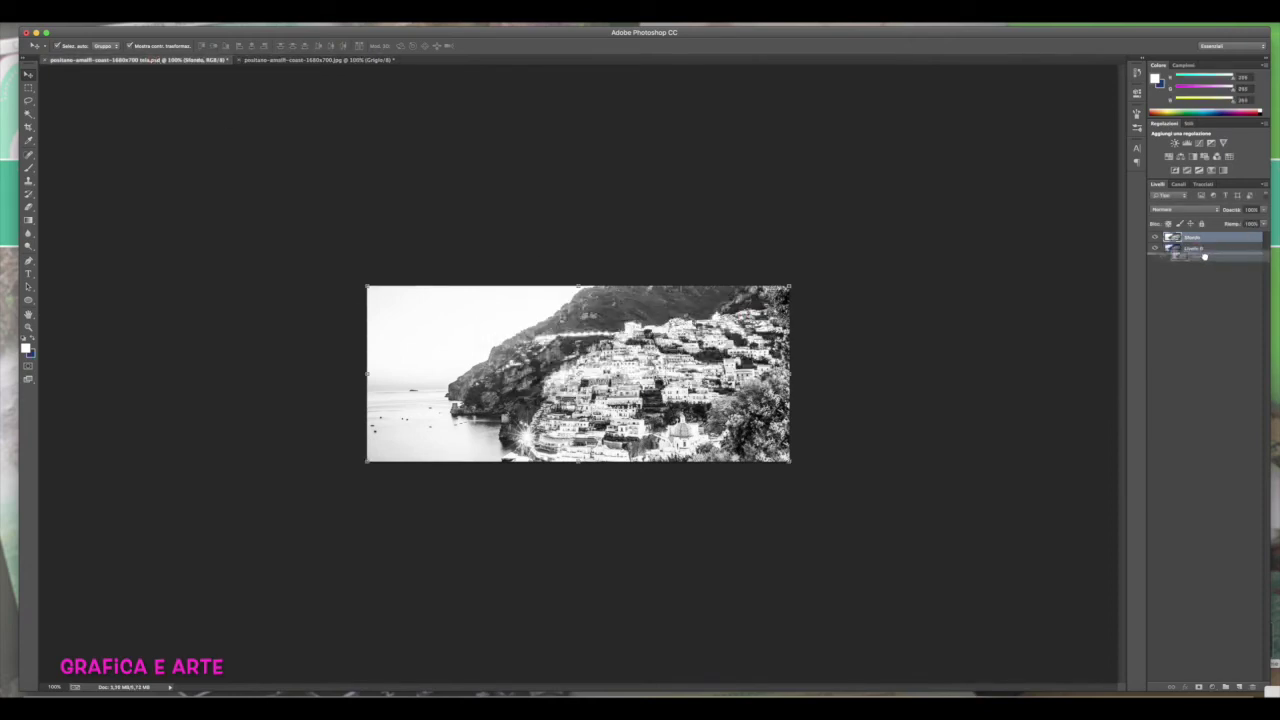
left_click_drag(1204, 257, 1195, 238)
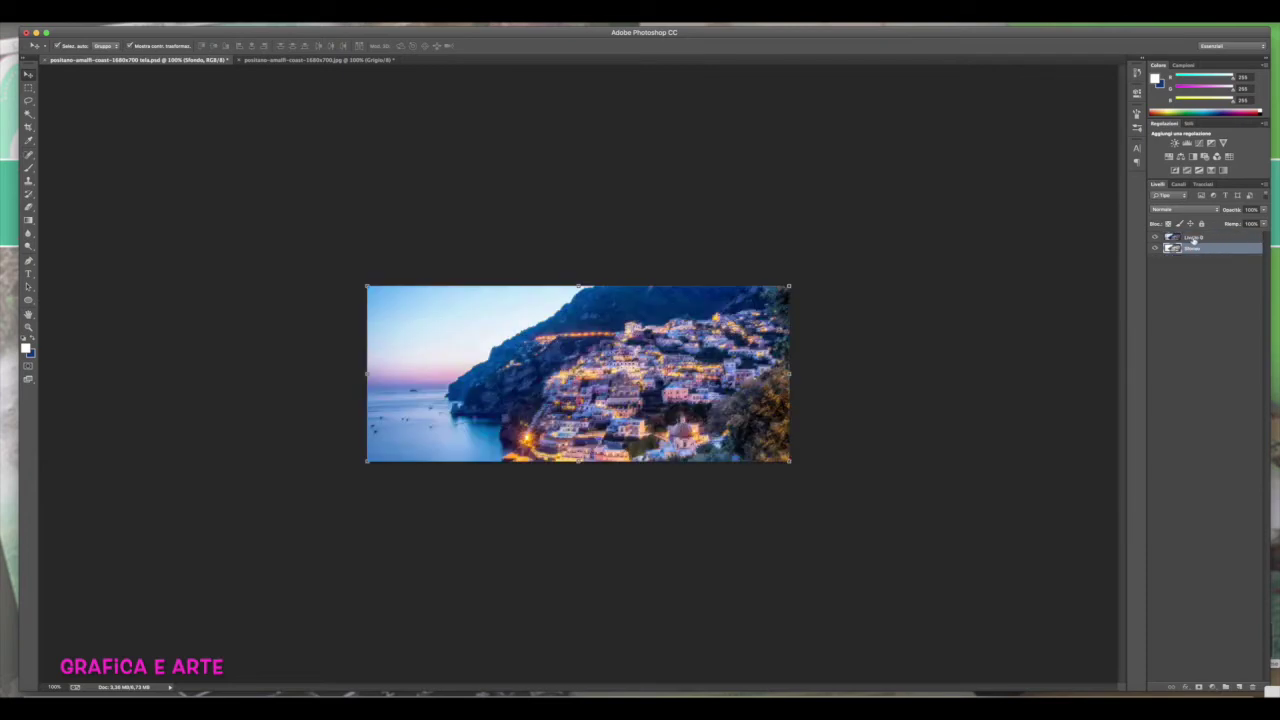
left_click(1185, 209)
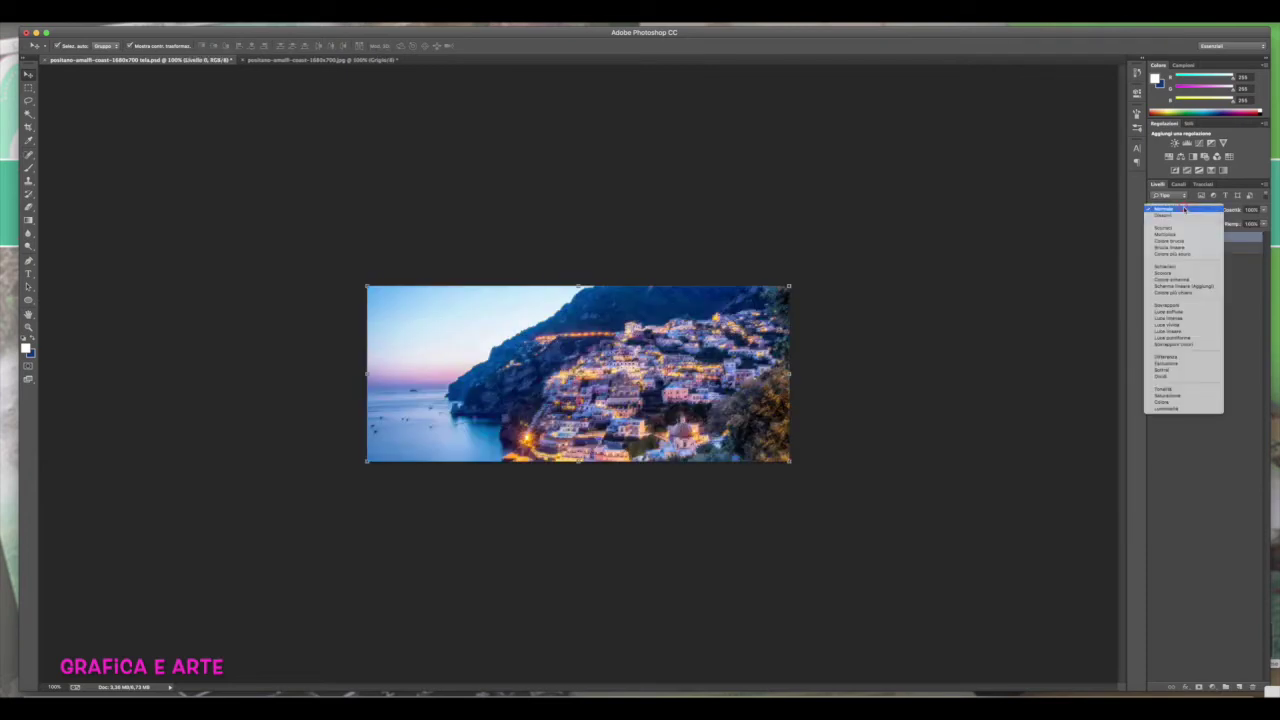
left_click(1179, 231)
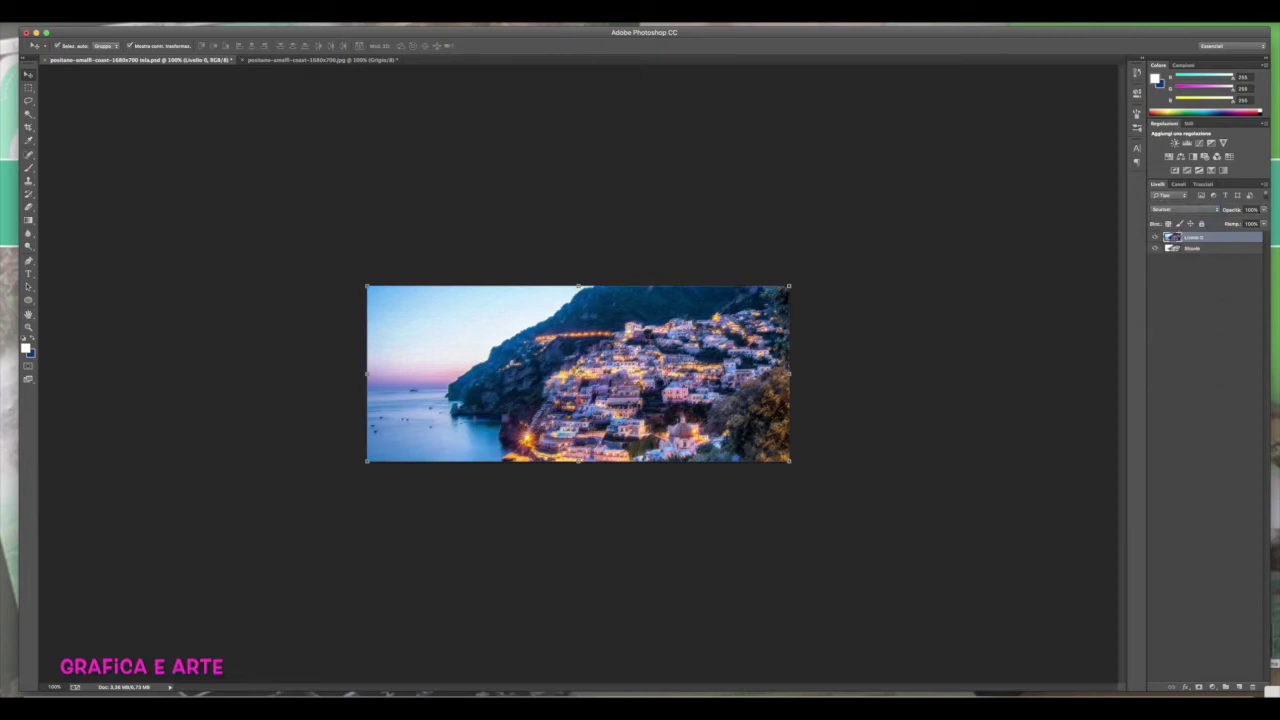
left_click(150, 12)
mouse_move(152, 48)
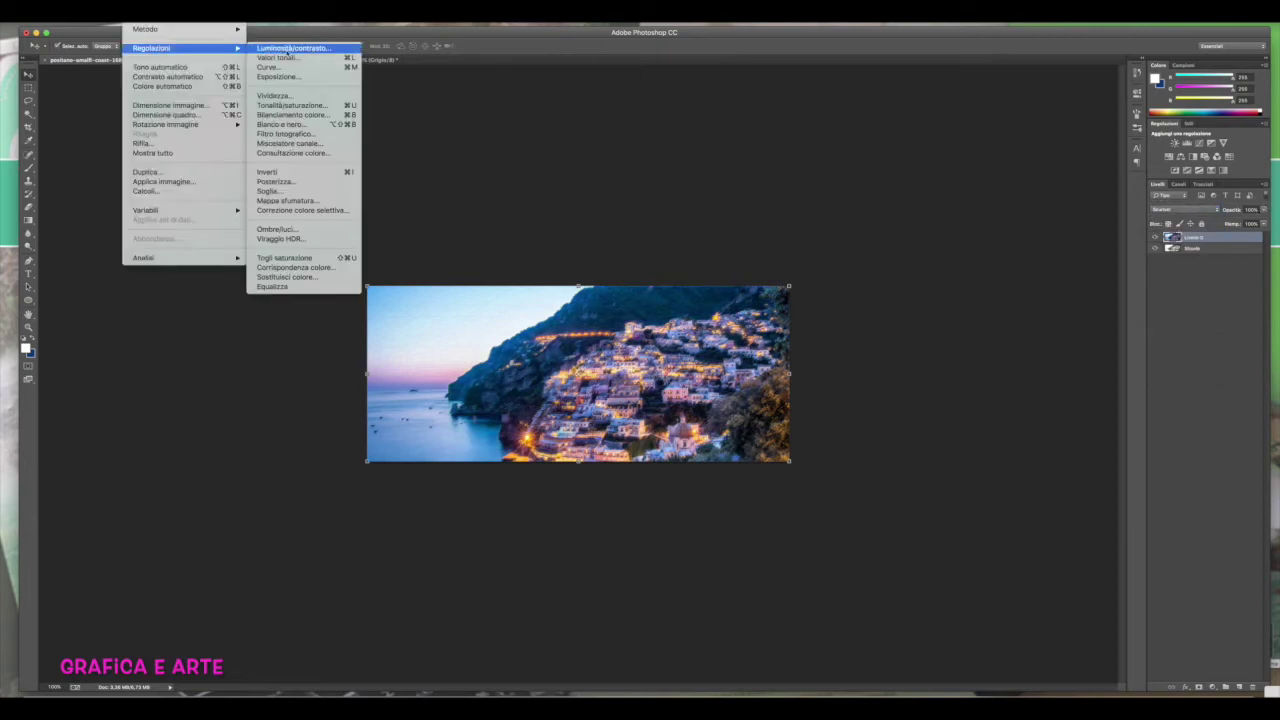
Set Livello 0's brightness to about 48 and its contrast to -28
left_click(312, 48)
left_click(791, 362)
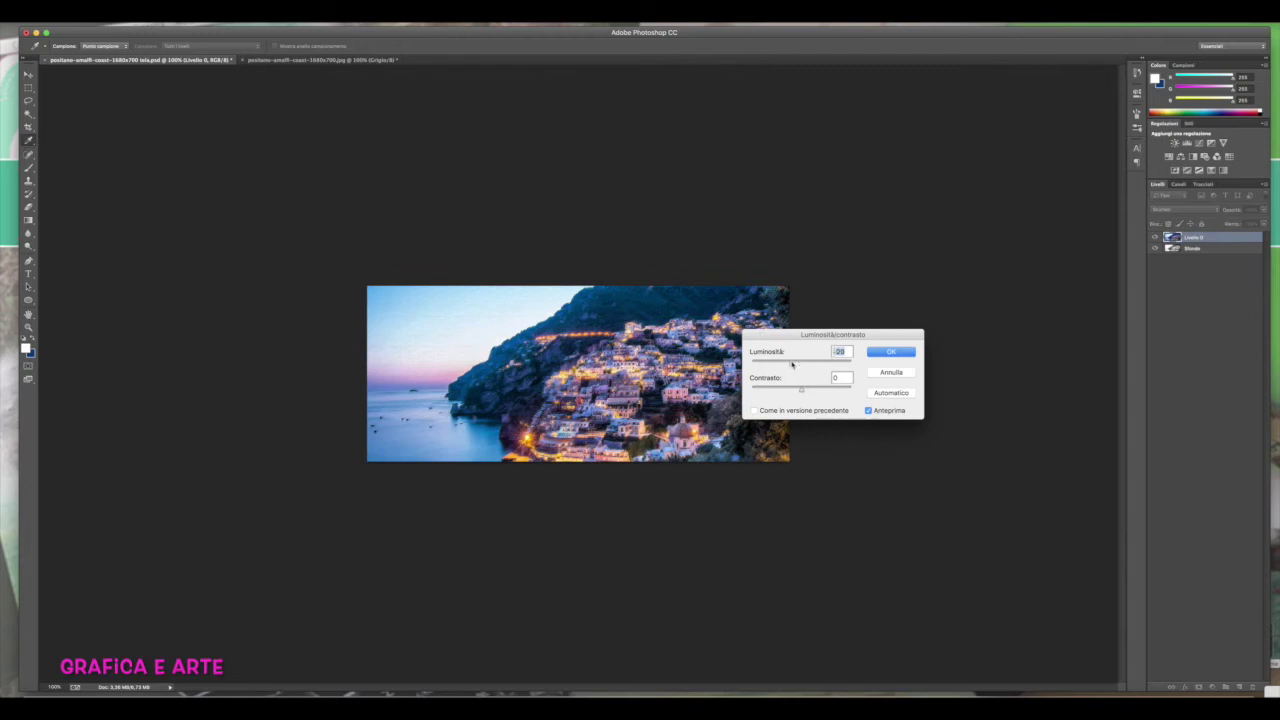
left_click_drag(794, 364, 818, 366)
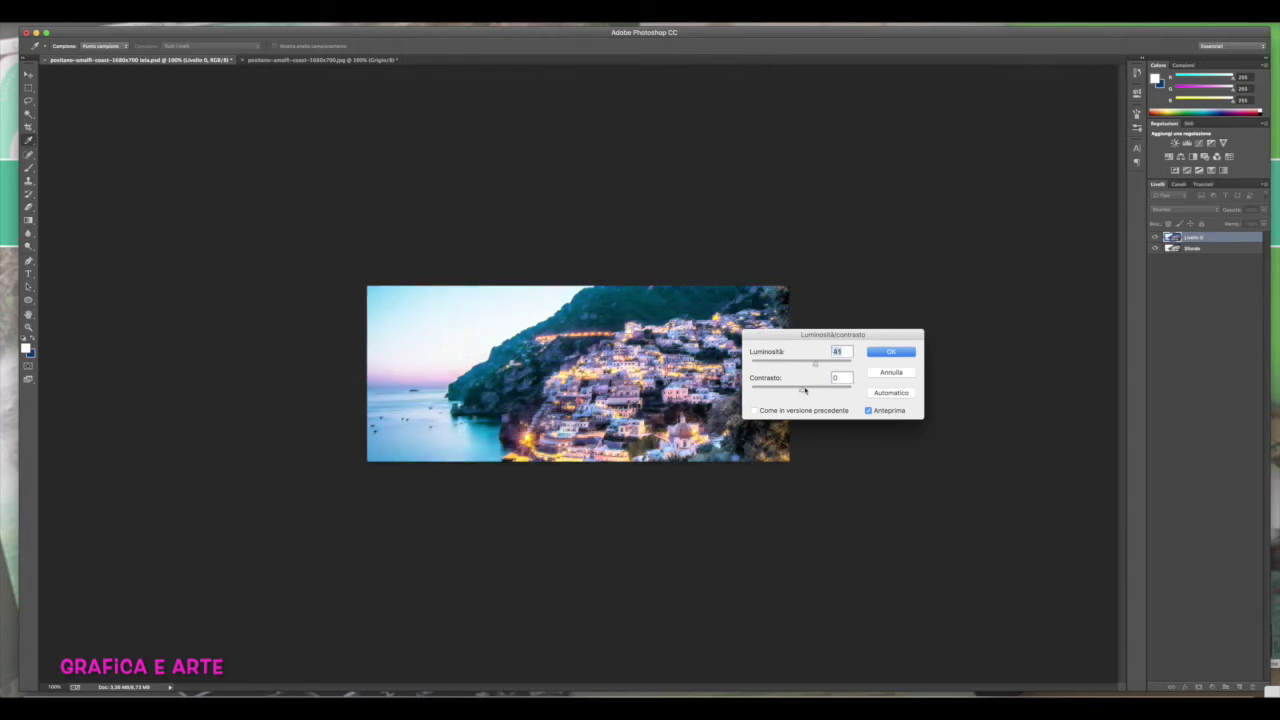
mouse_move(803, 390)
left_mouse_down()
mouse_move(777, 390)
mouse_move(817, 366)
left_mouse_up()
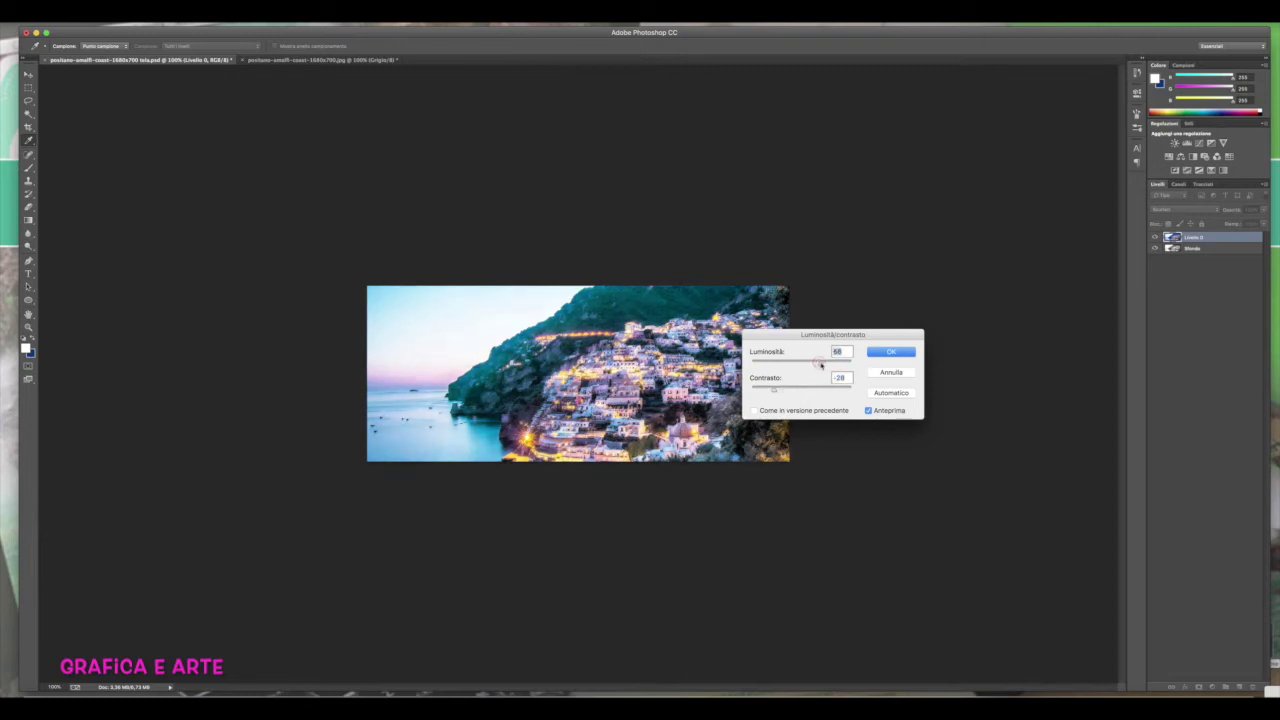
left_click(888, 354)
Select the grey Sfondo layer and hide the colour Livello 0
key("v")
left_click(1212, 252)
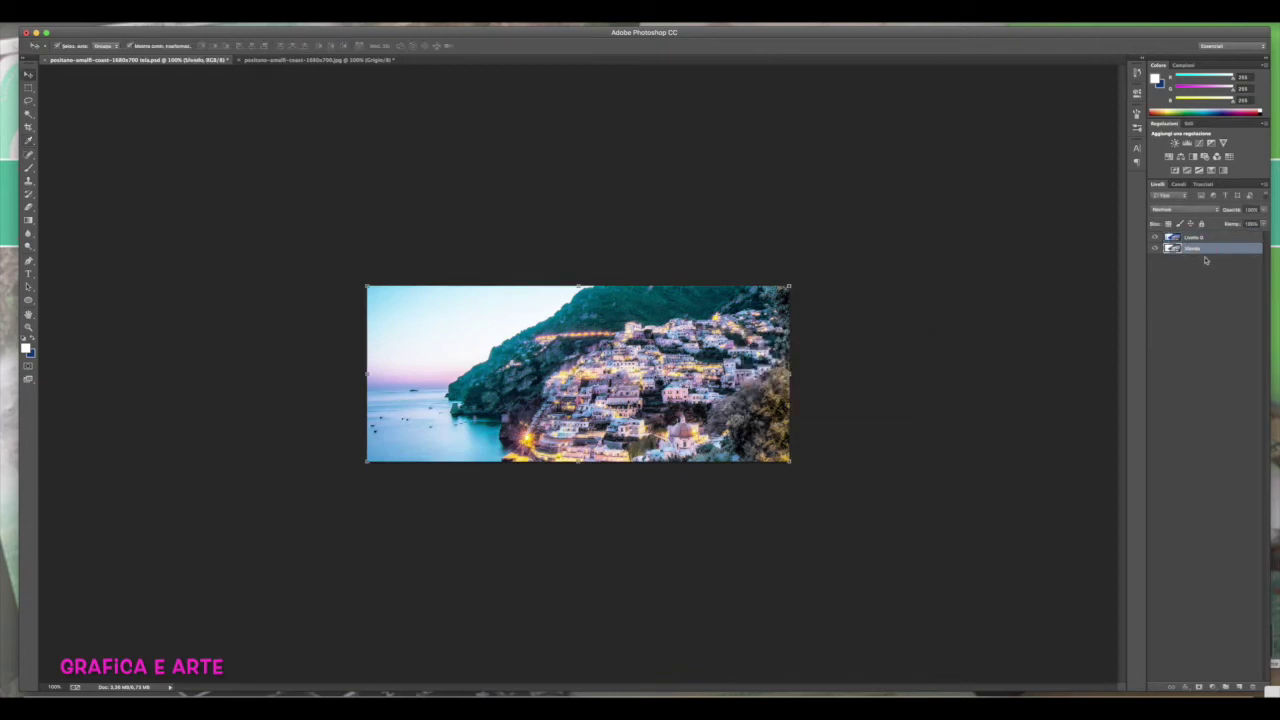
left_click(1156, 238)
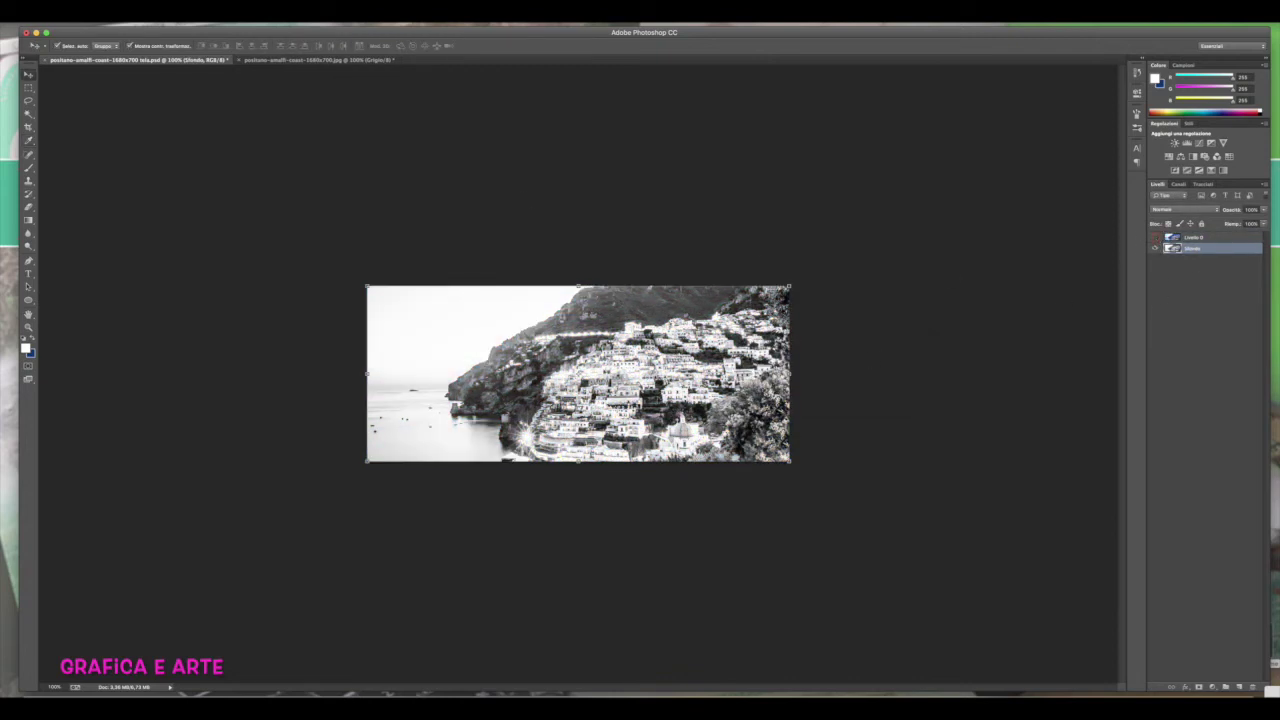
Apply Effetto pennellate with a chosen brush type to Sfondo, then show and select Livello 0 again
left_click(232, 12)
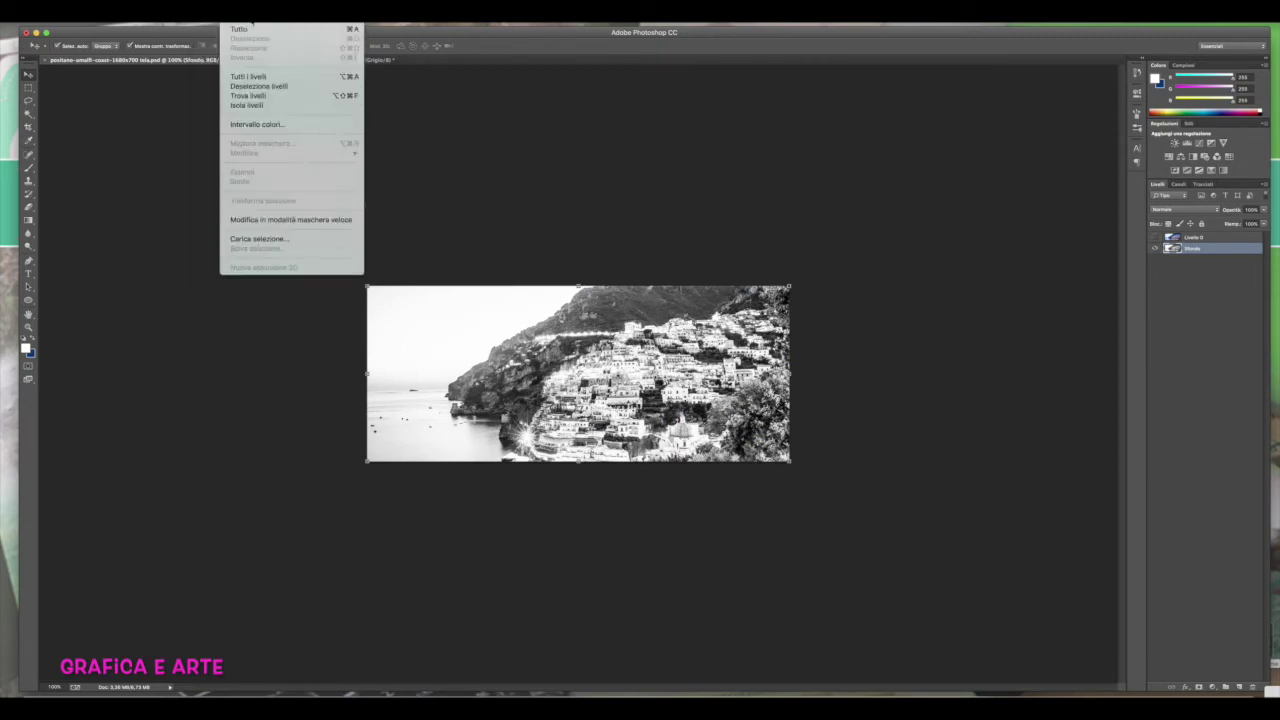
left_click(295, 67)
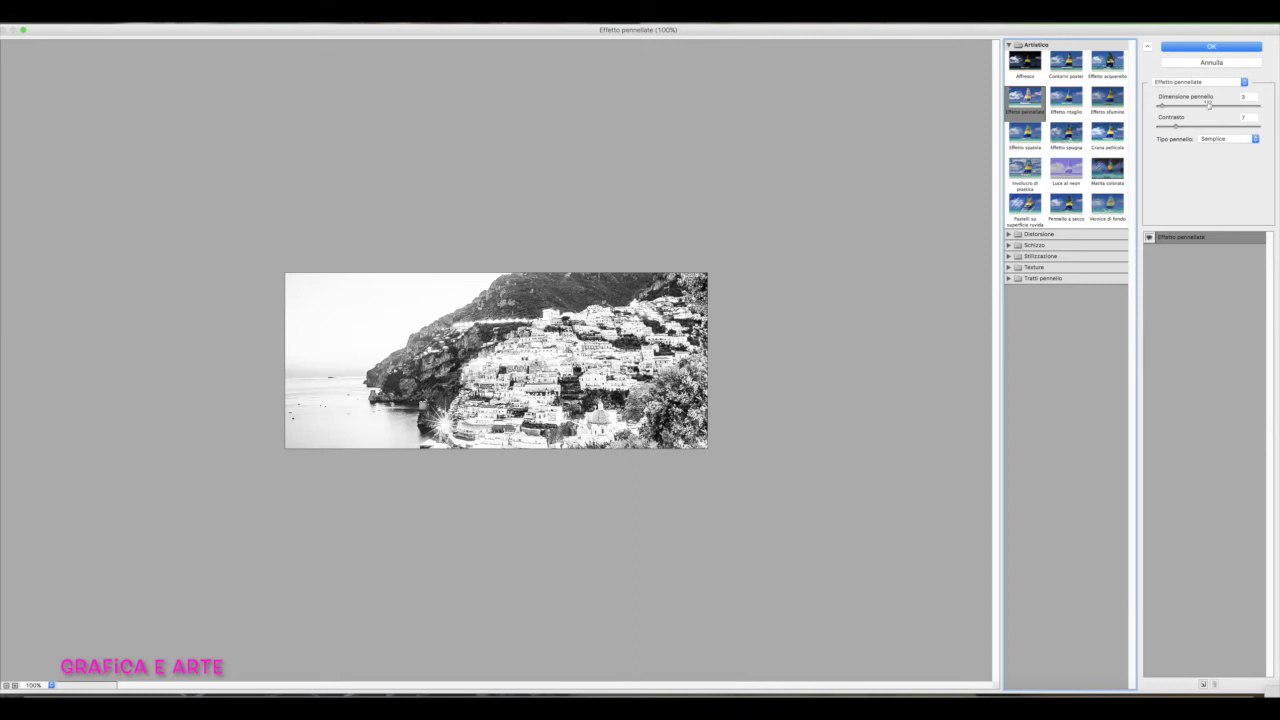
left_click(1223, 141)
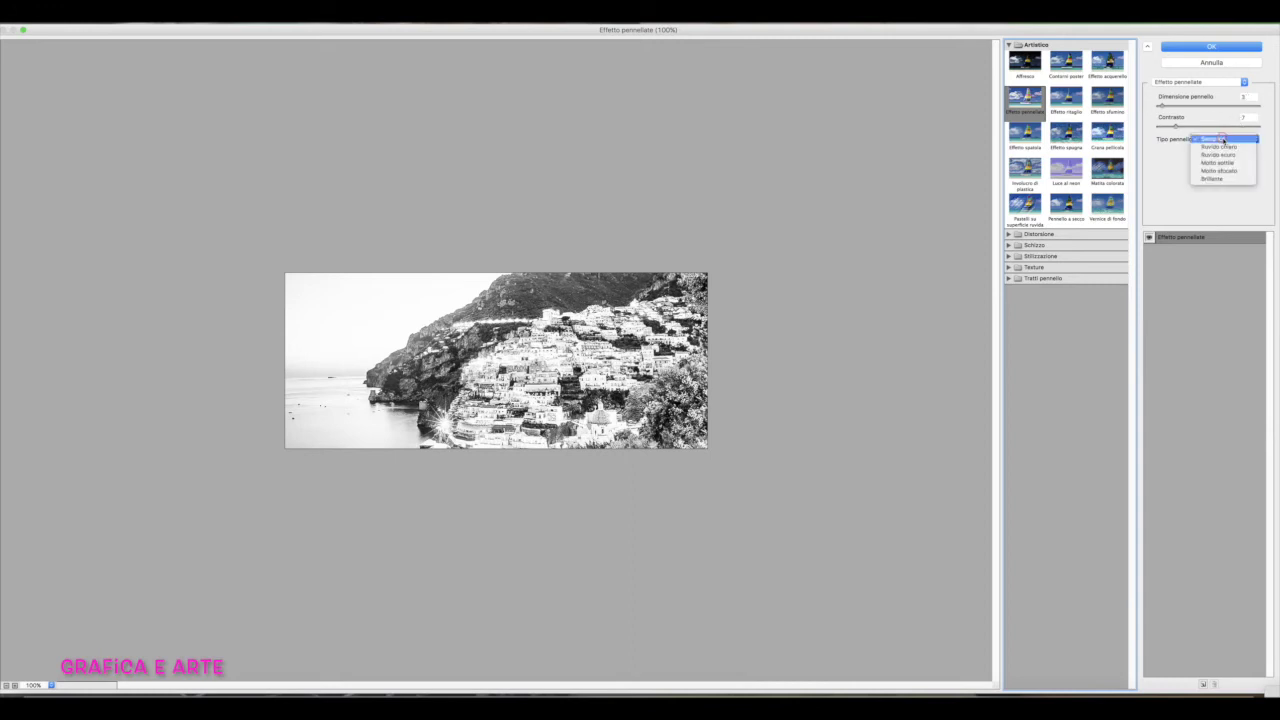
left_click(1221, 140)
left_click(1200, 47)
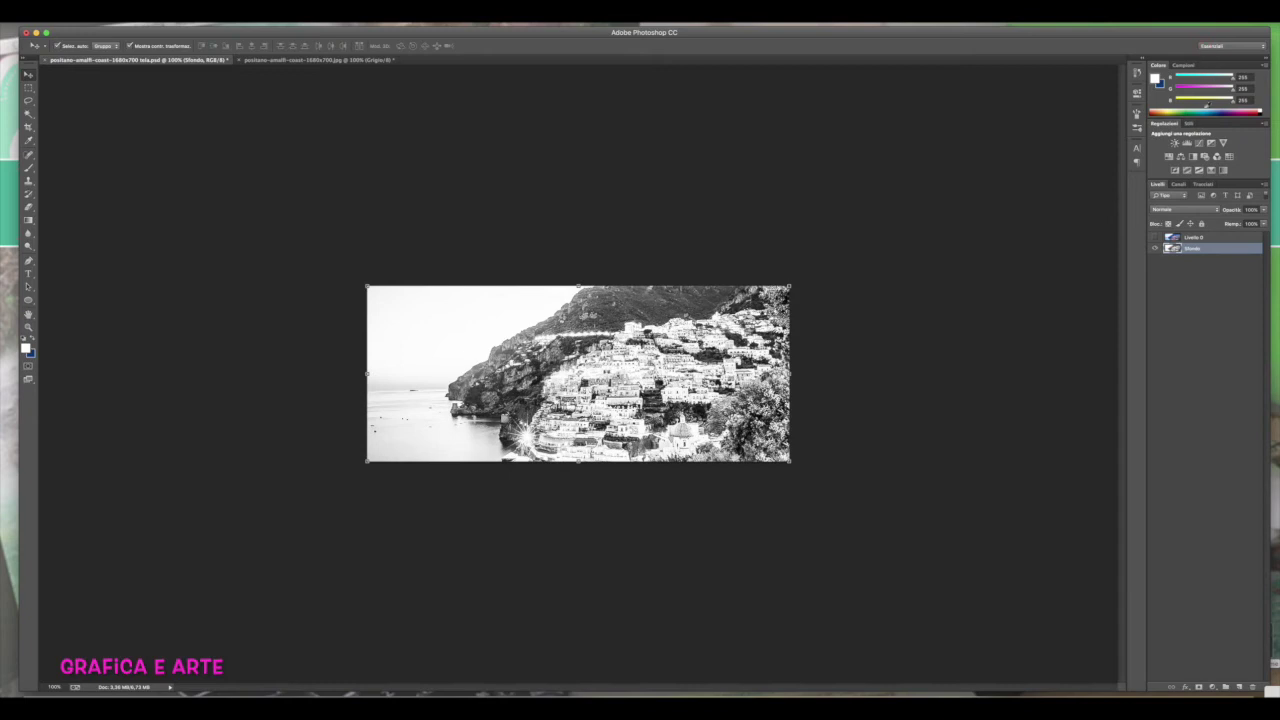
left_click(1156, 238)
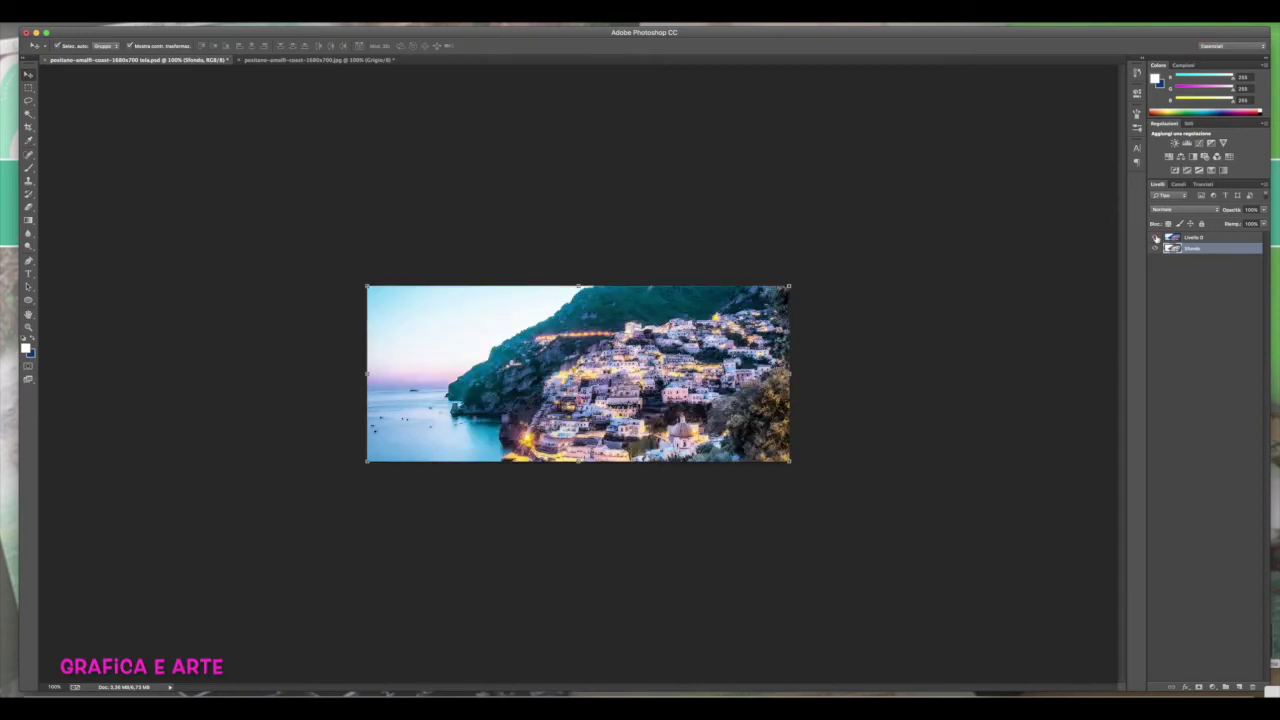
left_click(1208, 239)
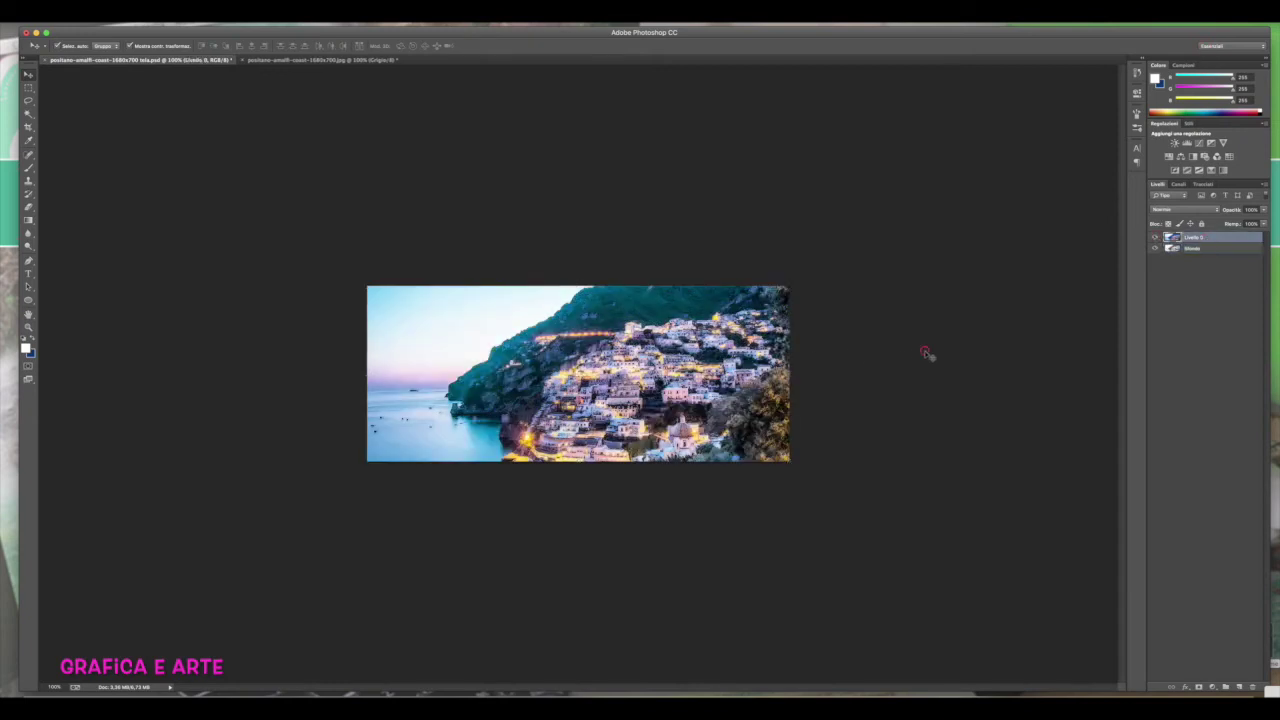
Open CORNICE.jpg, unlock its layer, and delete the white centre selected with the Magic Wand
left_click(822, 316)
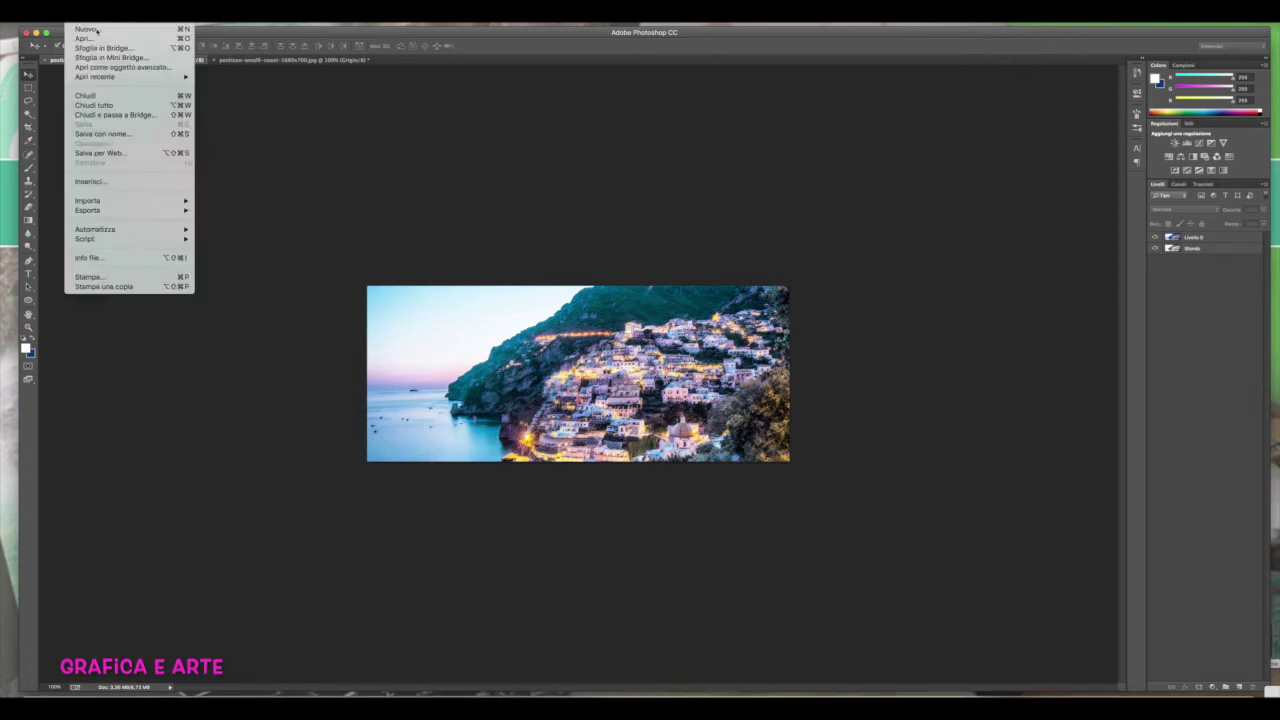
left_click(100, 40)
left_click(29, 115)
left_click(433, 334)
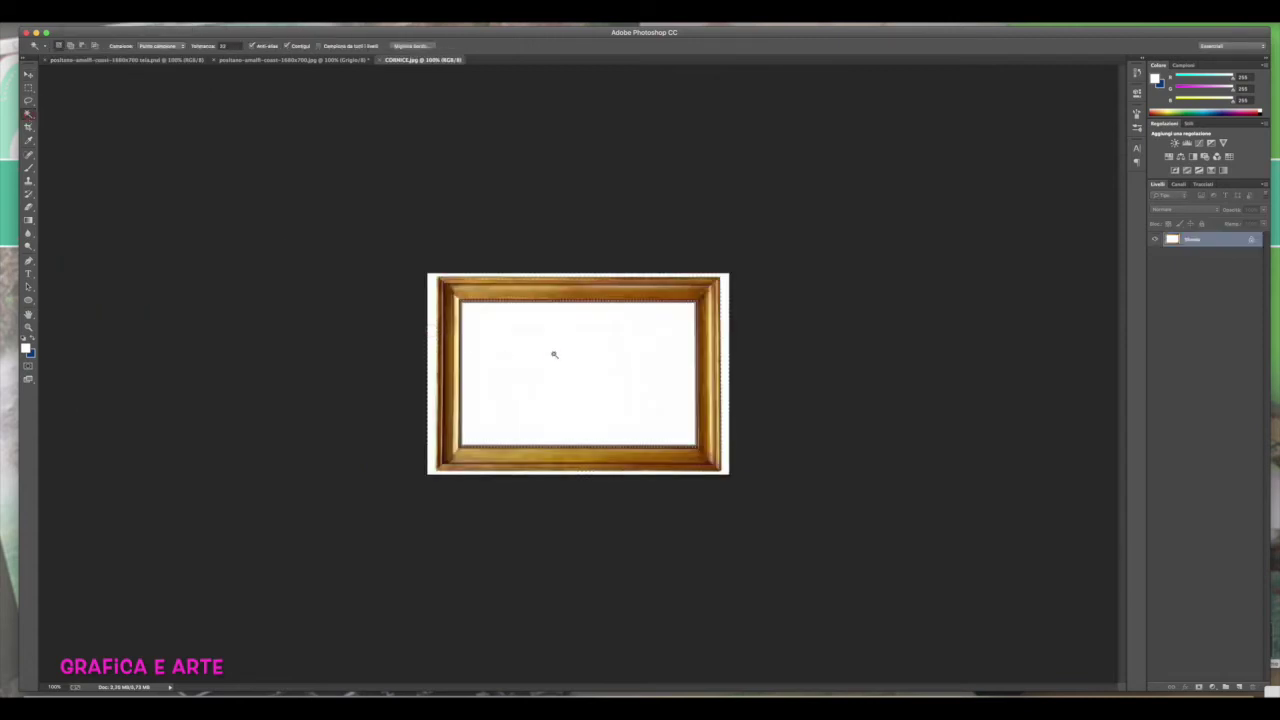
double_click(1216, 239)
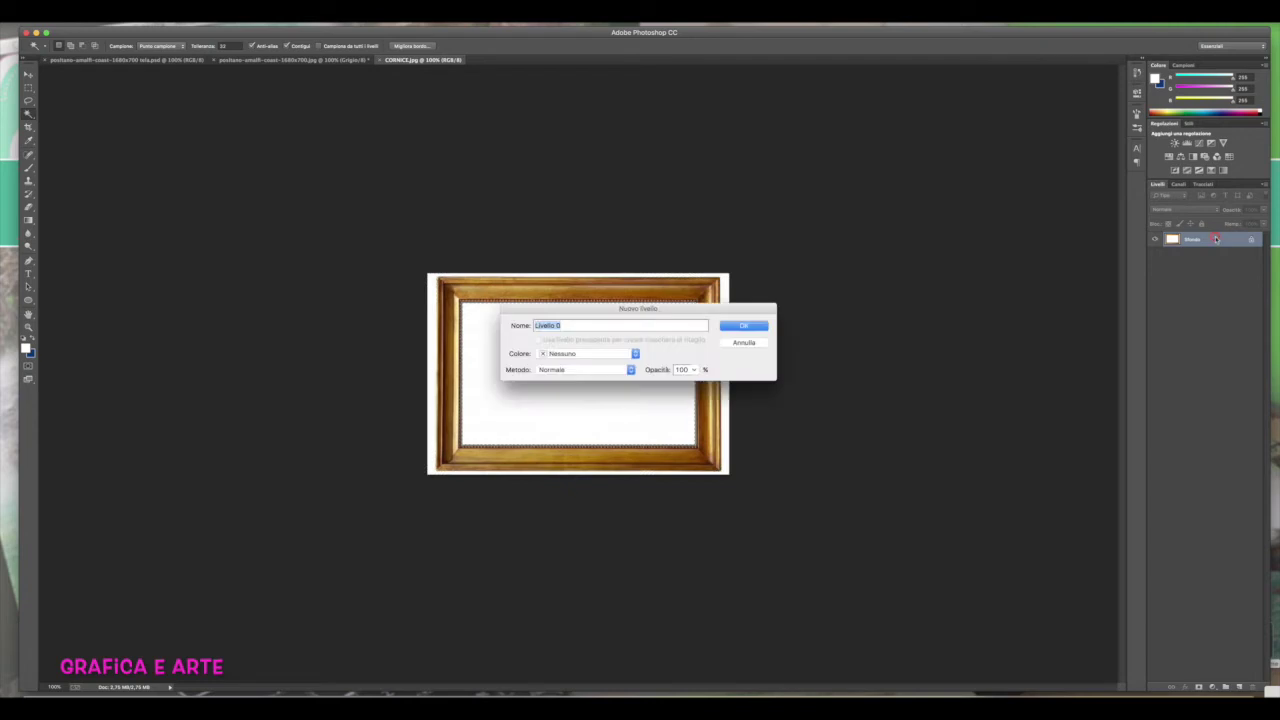
key("Return")
key("Delete")
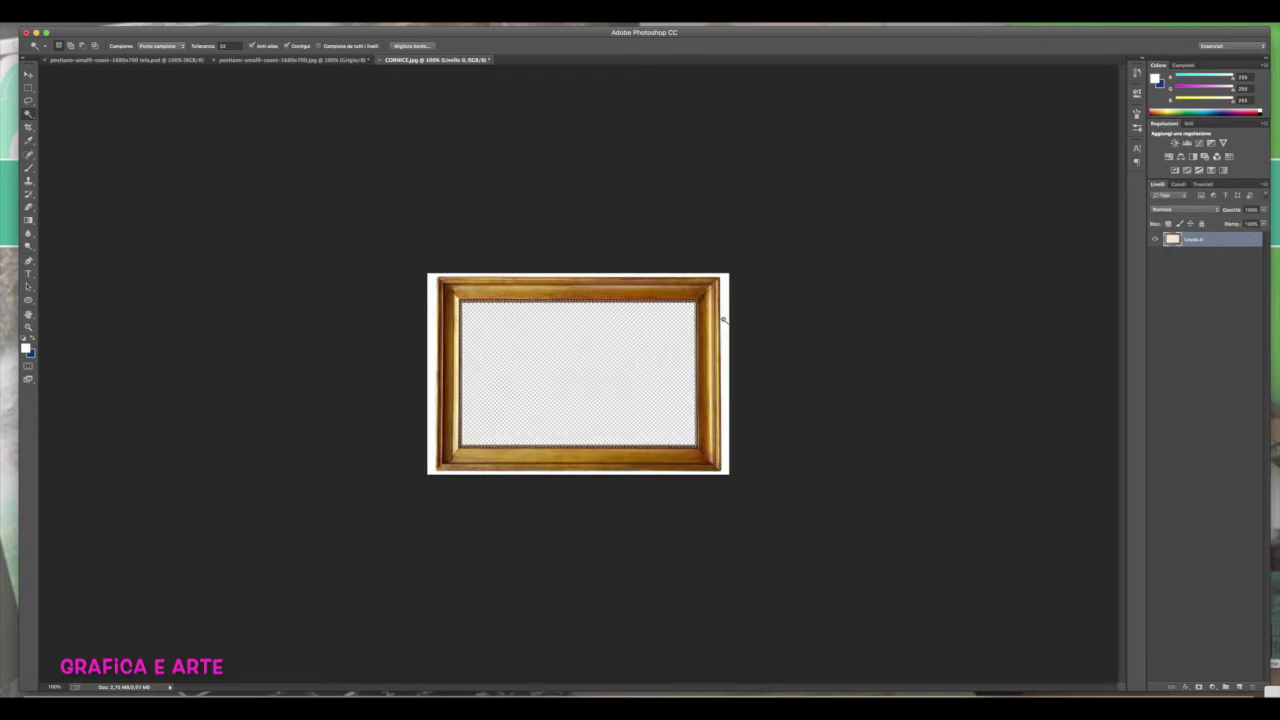
key("ctrl+d")
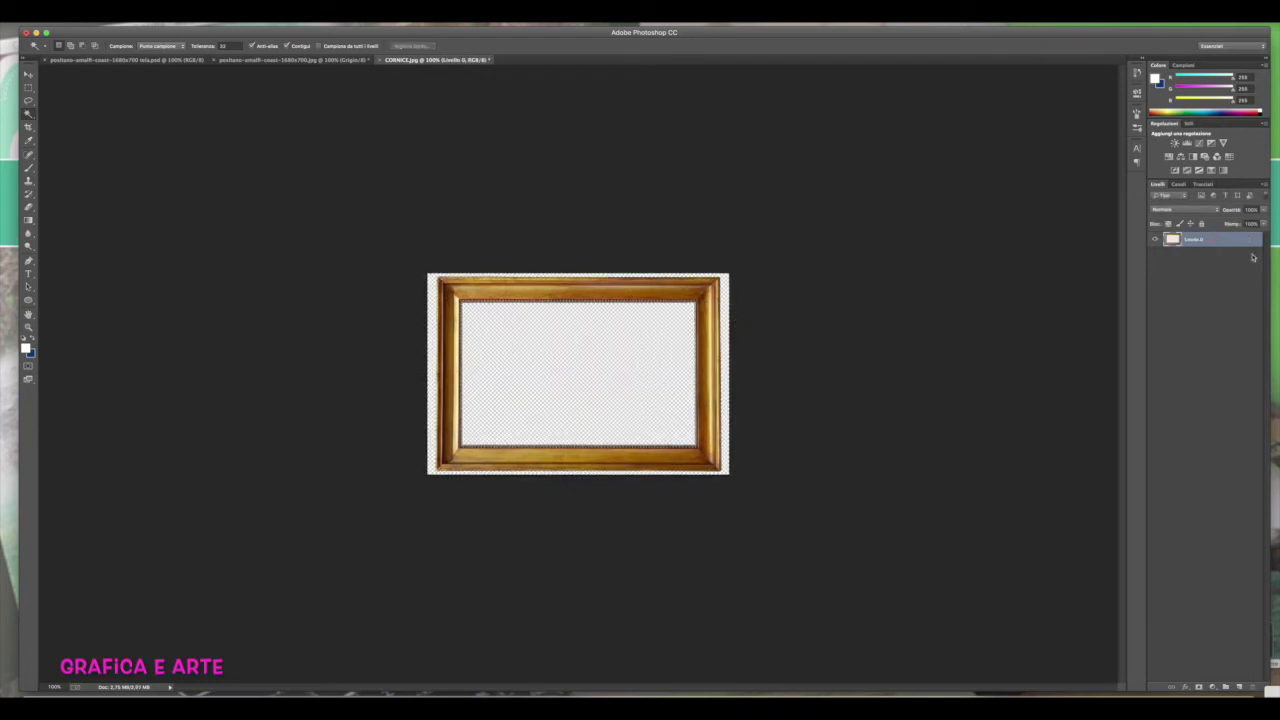
Duplicate the frame layer into the tela .psd Positano canvas document
right_click(1206, 243)
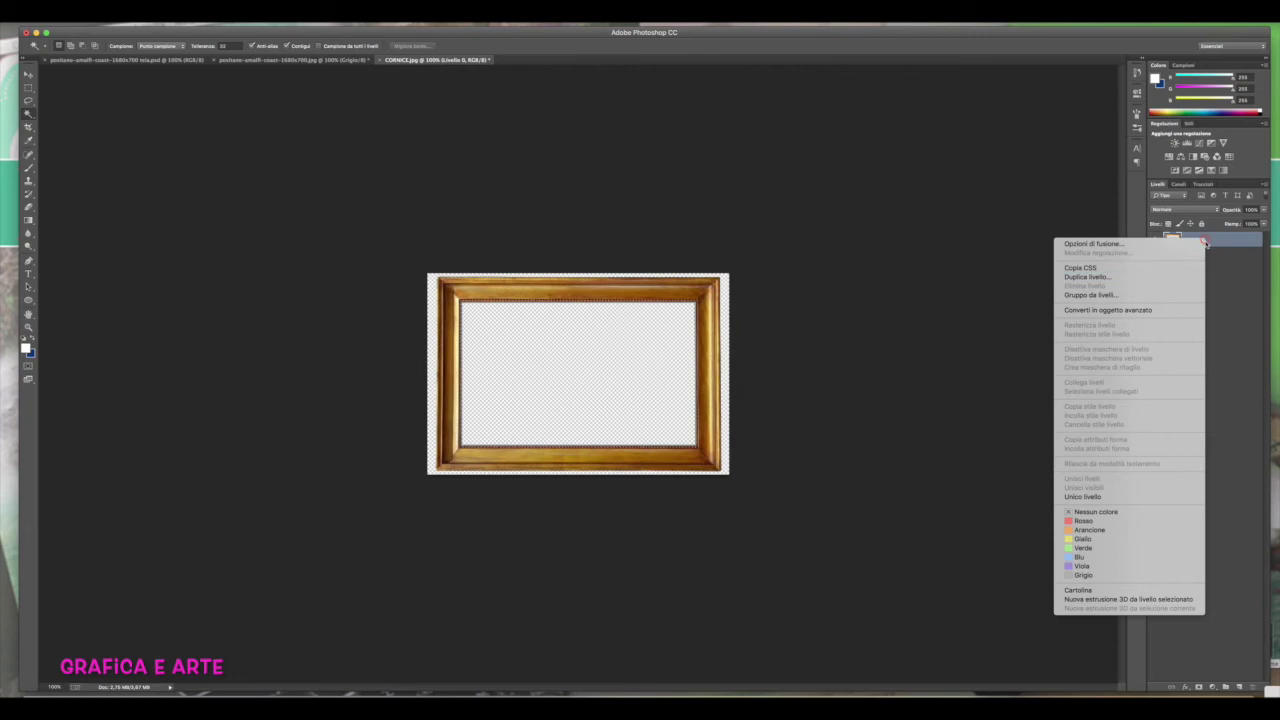
left_click(1112, 278)
left_click(570, 358)
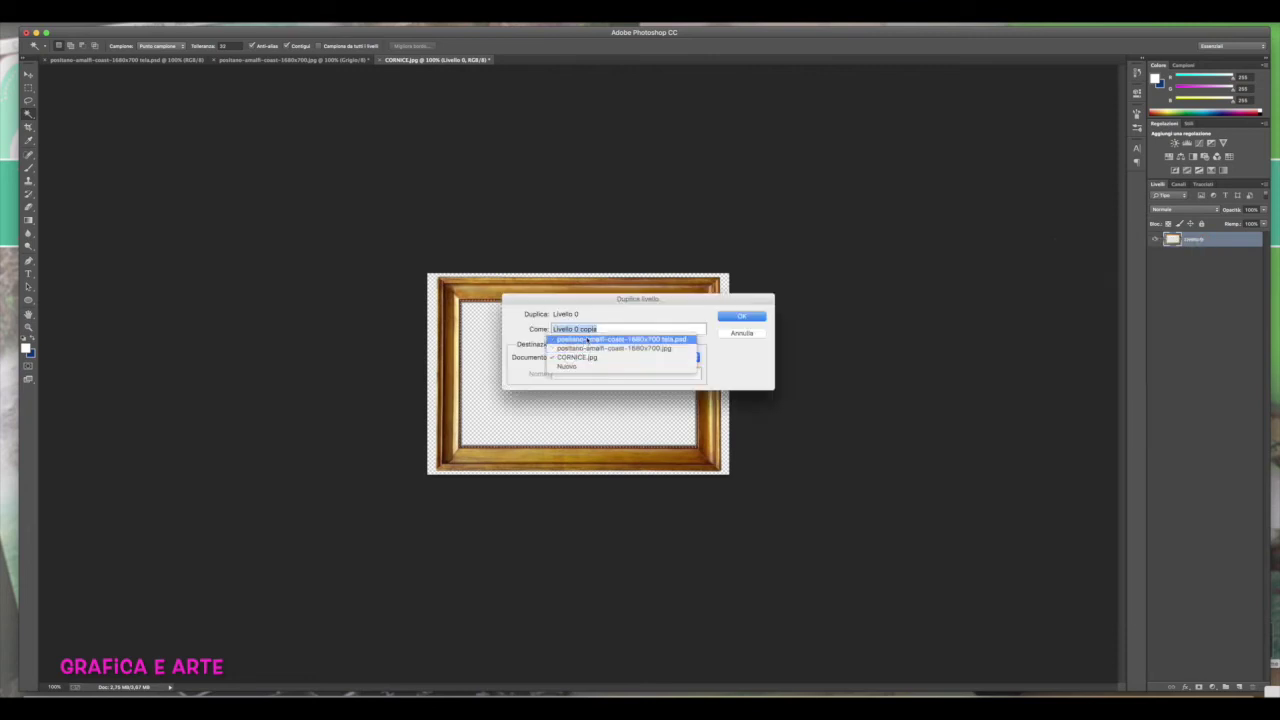
left_click(620, 339)
left_click(741, 316)
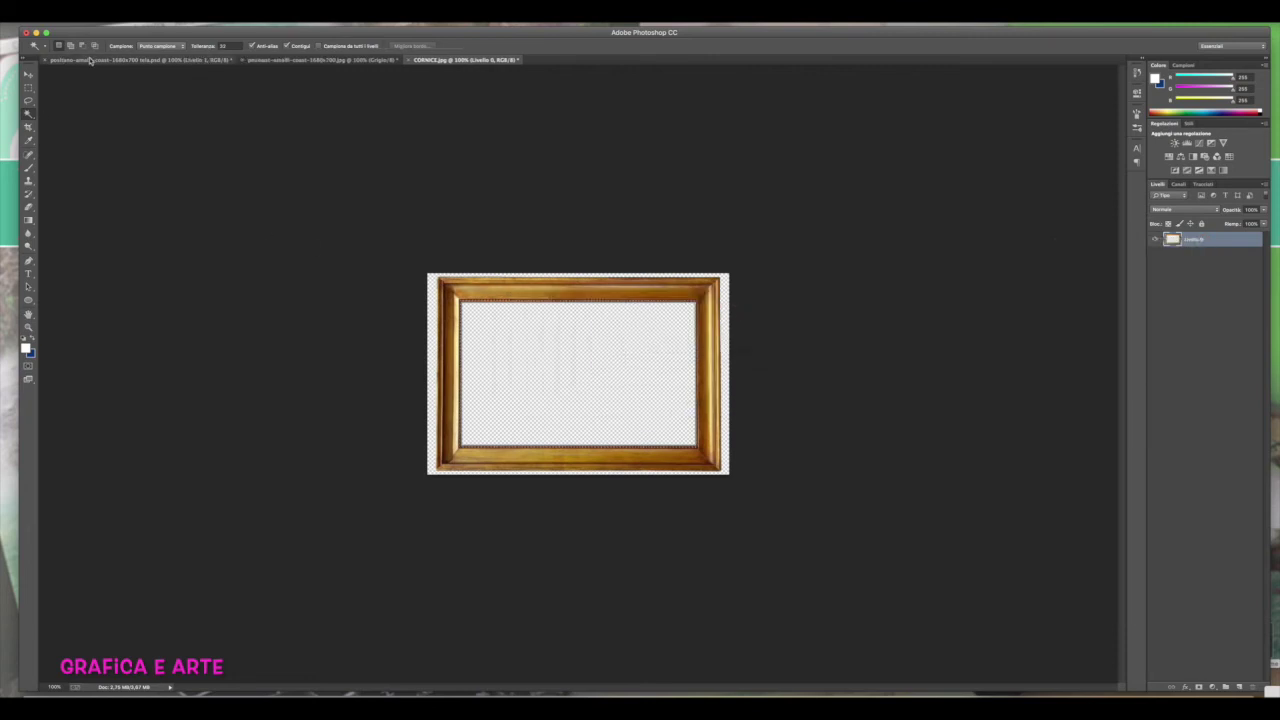
left_click(90, 60)
Move and stretch the gold frame layer across the whole coastal photo
left_click(28, 75)
left_click_drag(420, 255, 411, 253)
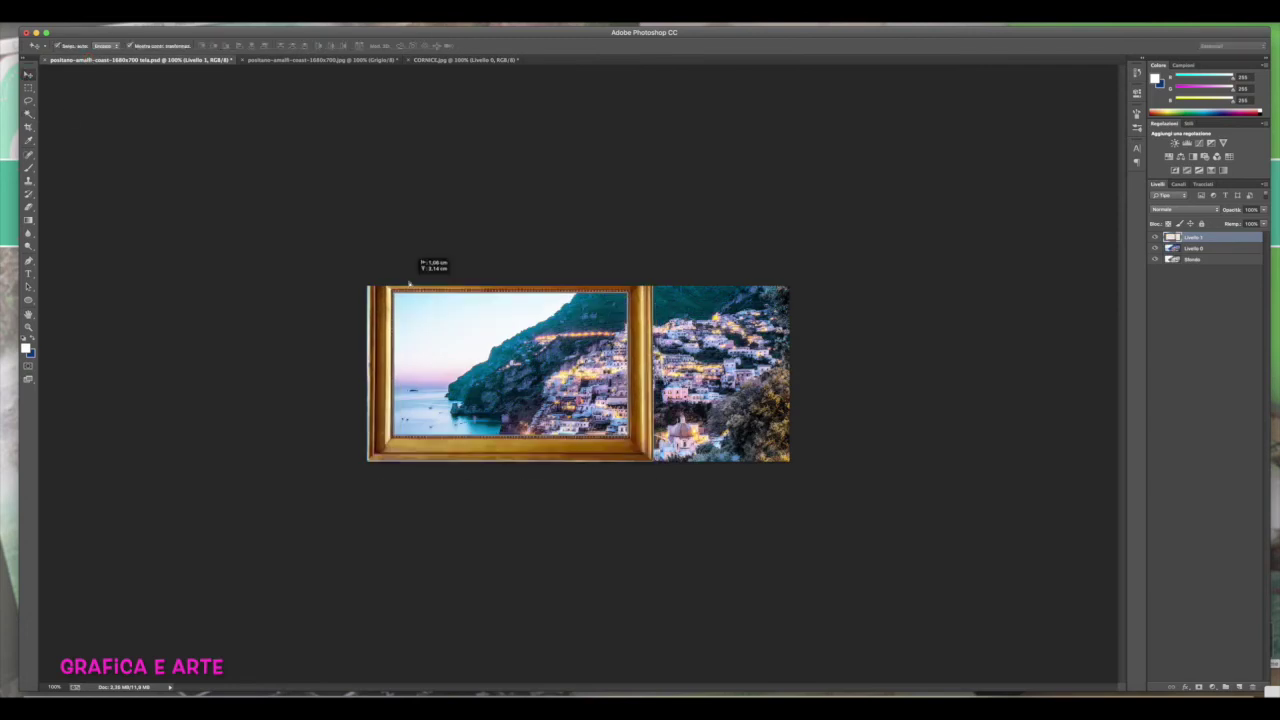
left_click_drag(651, 264, 641, 289)
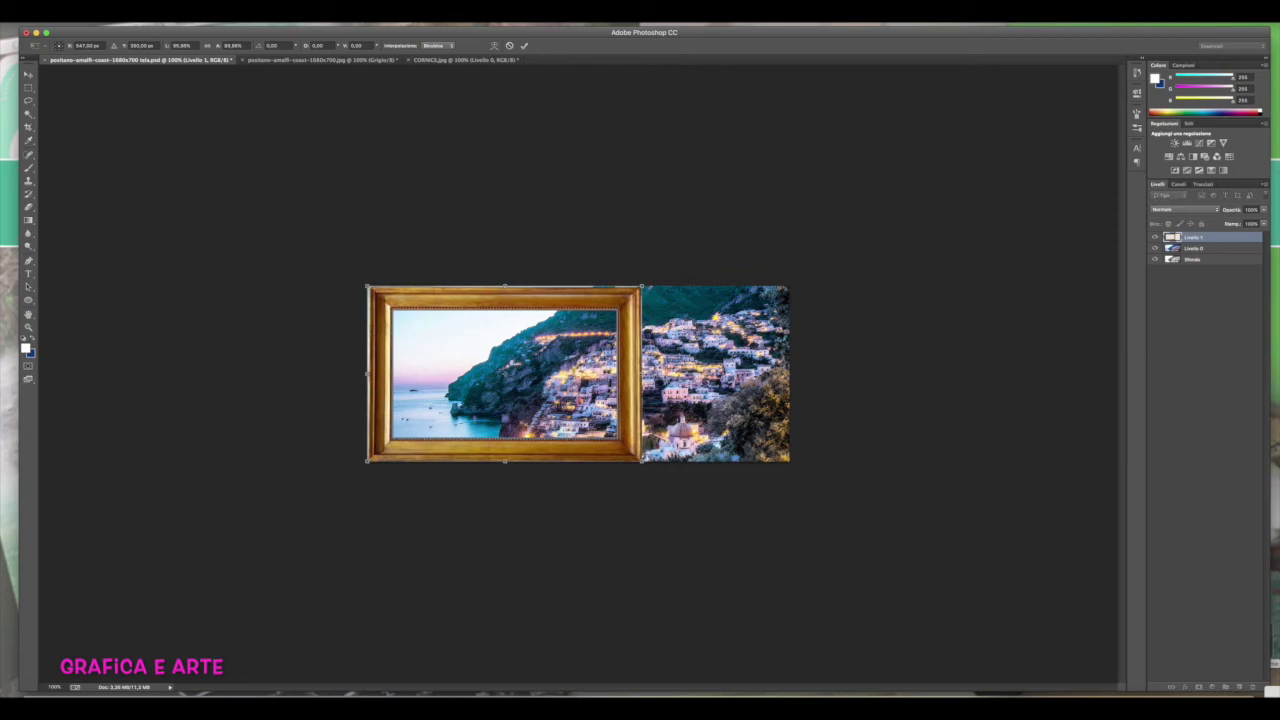
left_click_drag(641, 373, 790, 377)
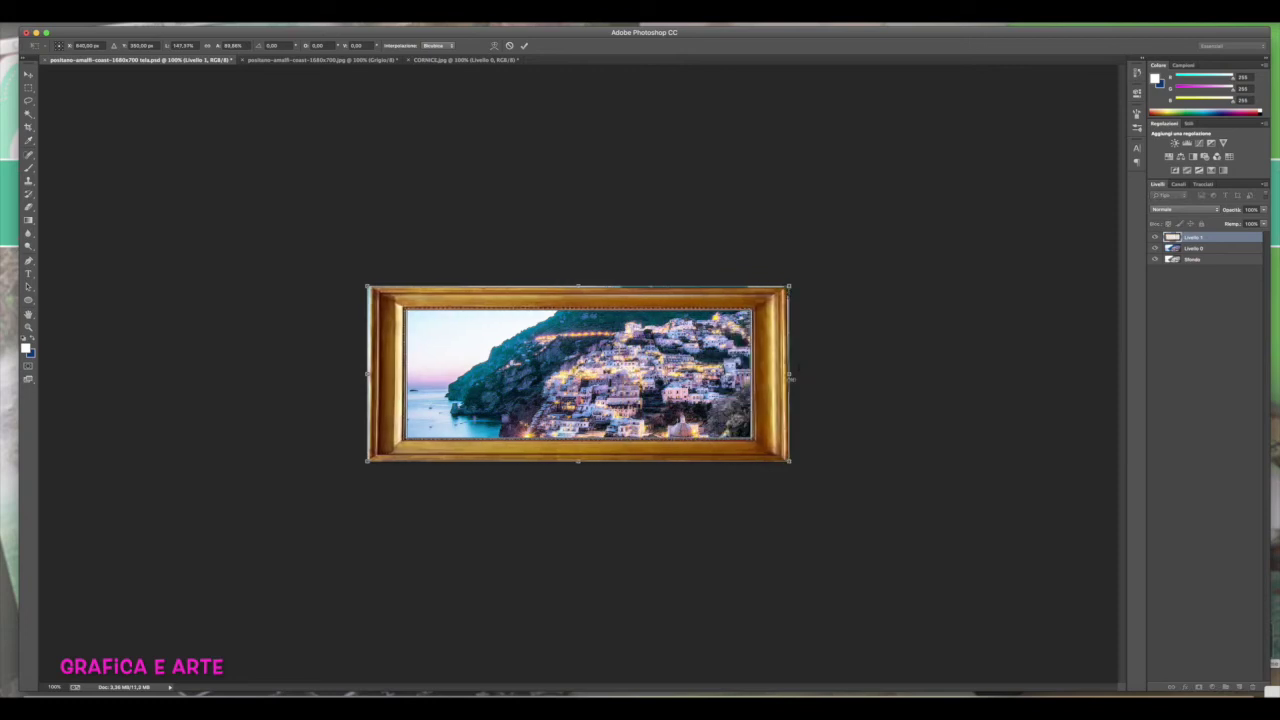
key("Return")
Scale Livello 0 and Sfondo up together to fill the frame opening
left_click(1193, 248)
left_click(1193, 259, "shift")
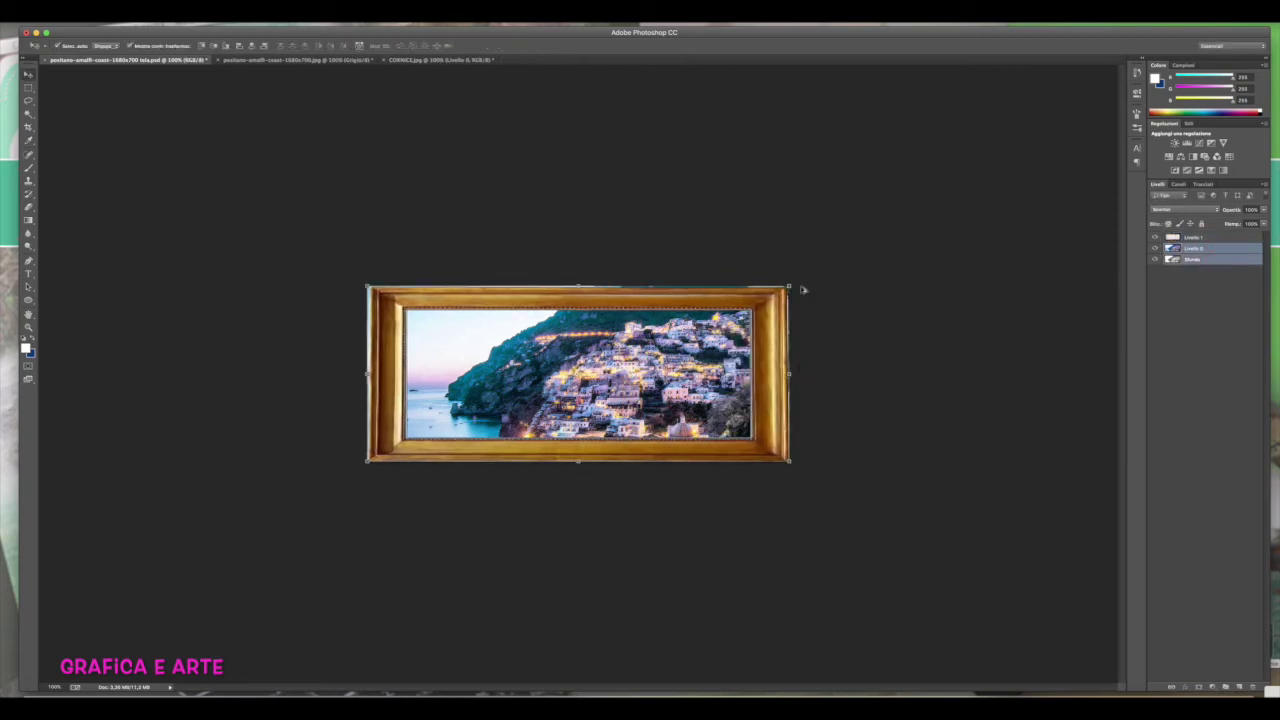
left_click_drag(790, 286, 788, 287)
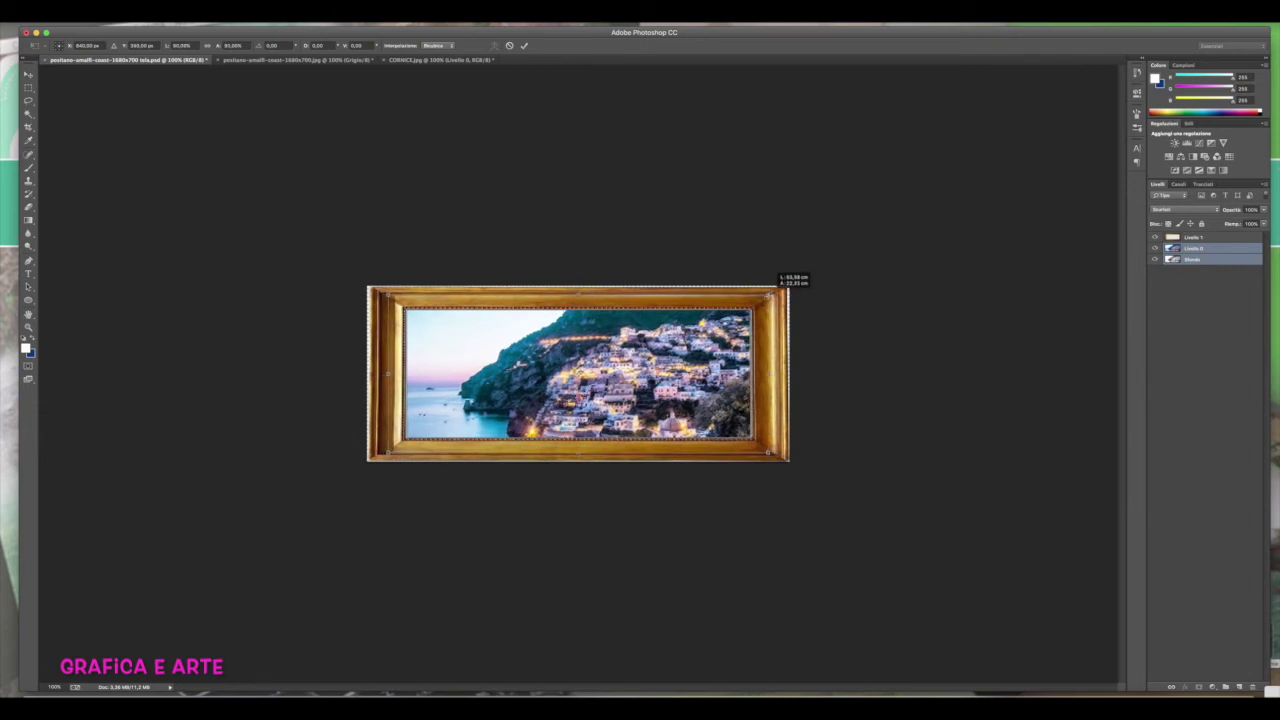
key("Return")
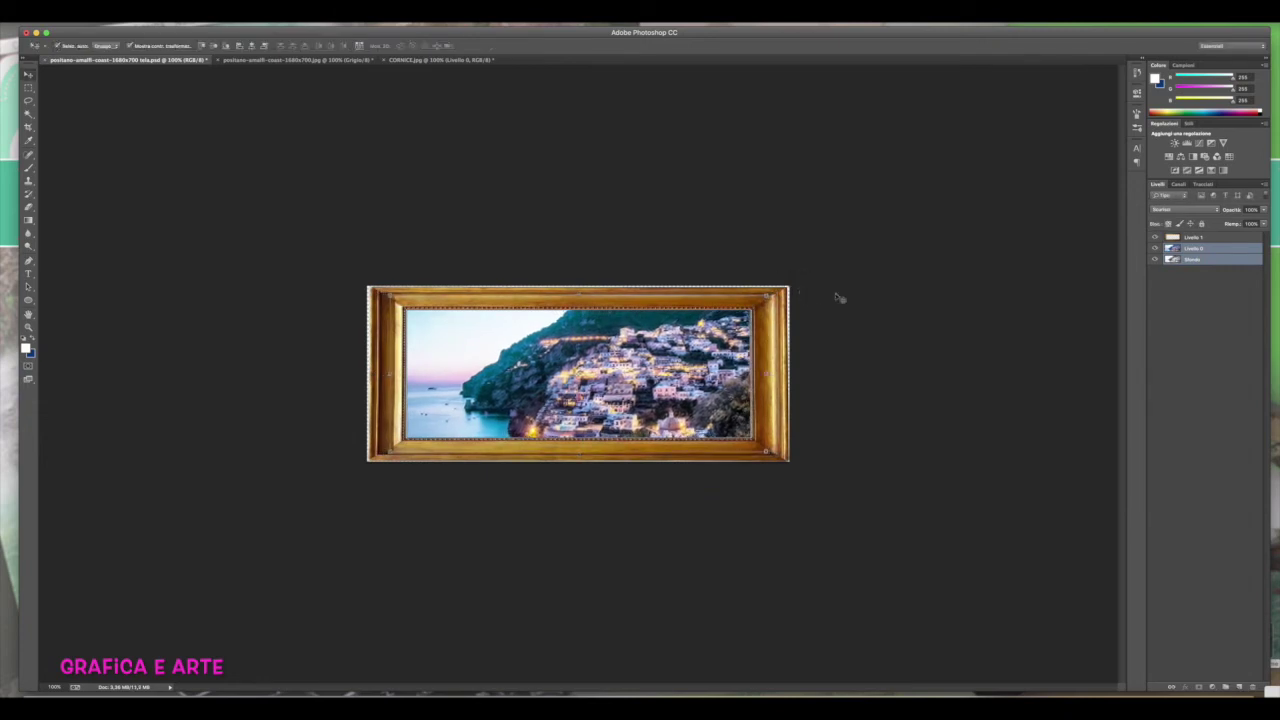
Narrow the frame layer slightly from its left and right edges
left_click(882, 296)
left_click(750, 362)
key("ctrl+t")
left_click_drag(789, 373, 752, 373)
left_click_drag(368, 373, 400, 373)
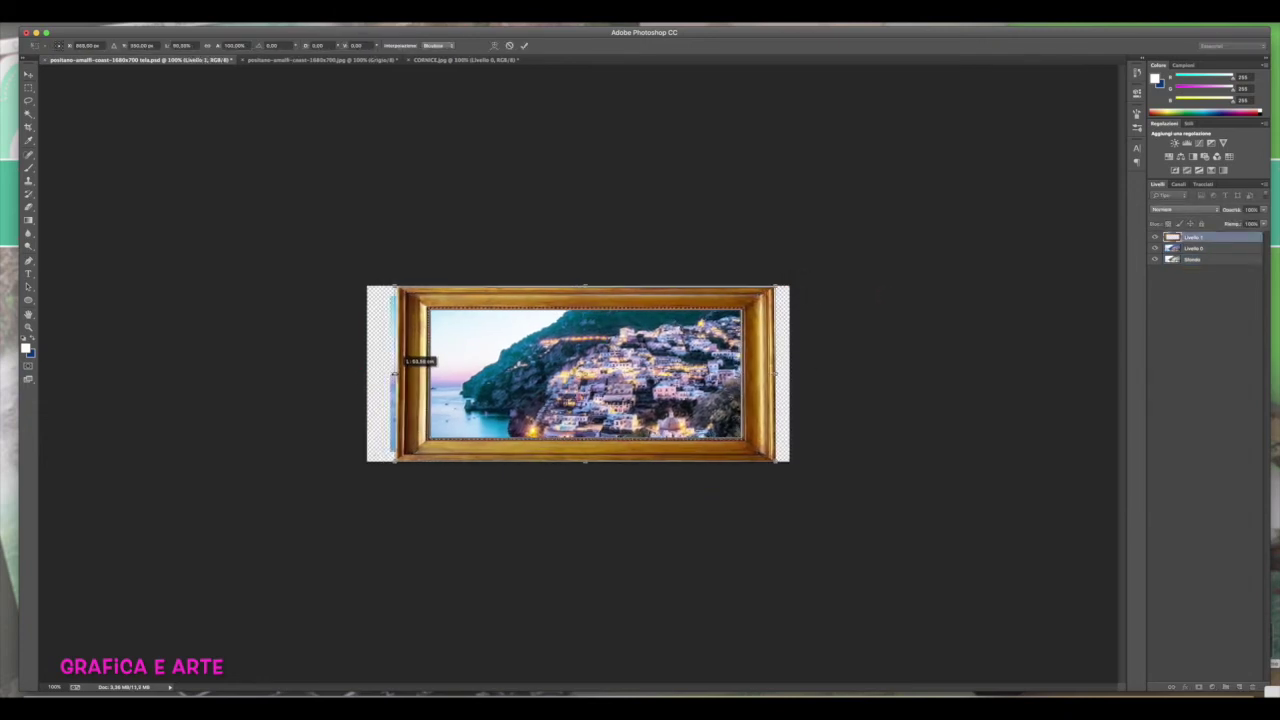
left_click_drag(776, 374, 766, 374)
key("Return")
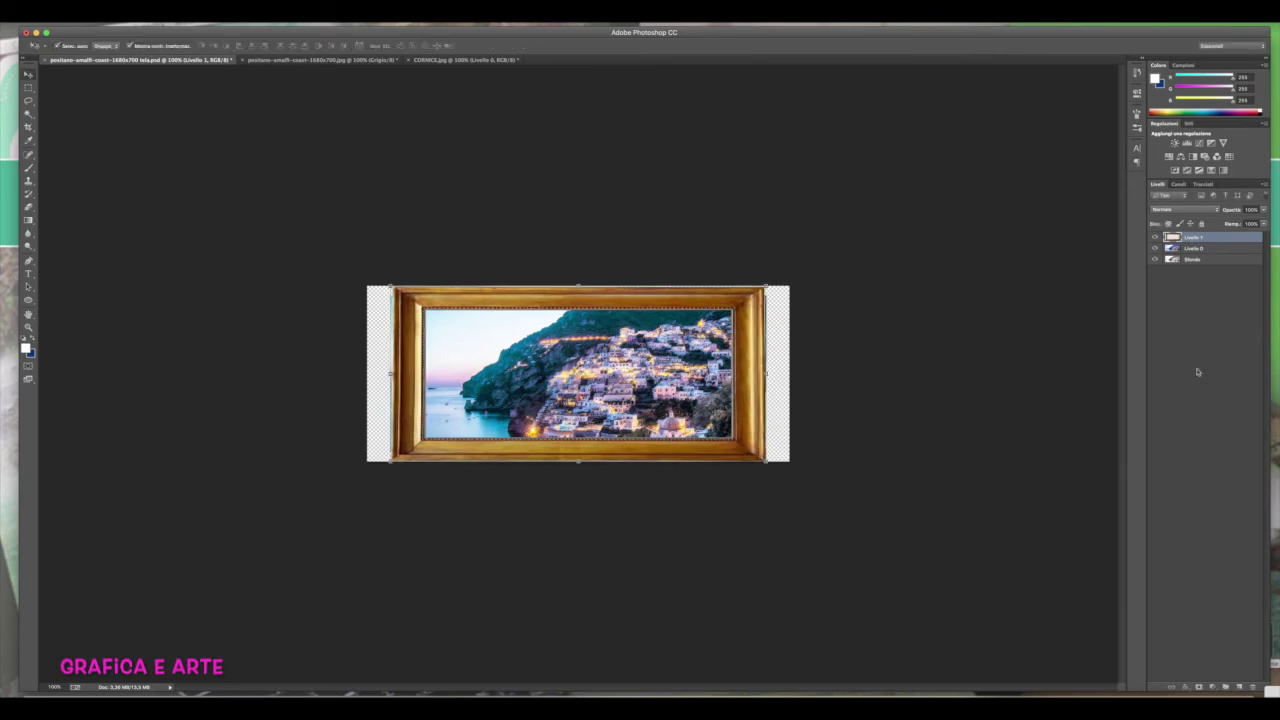
left_click(1185, 687)
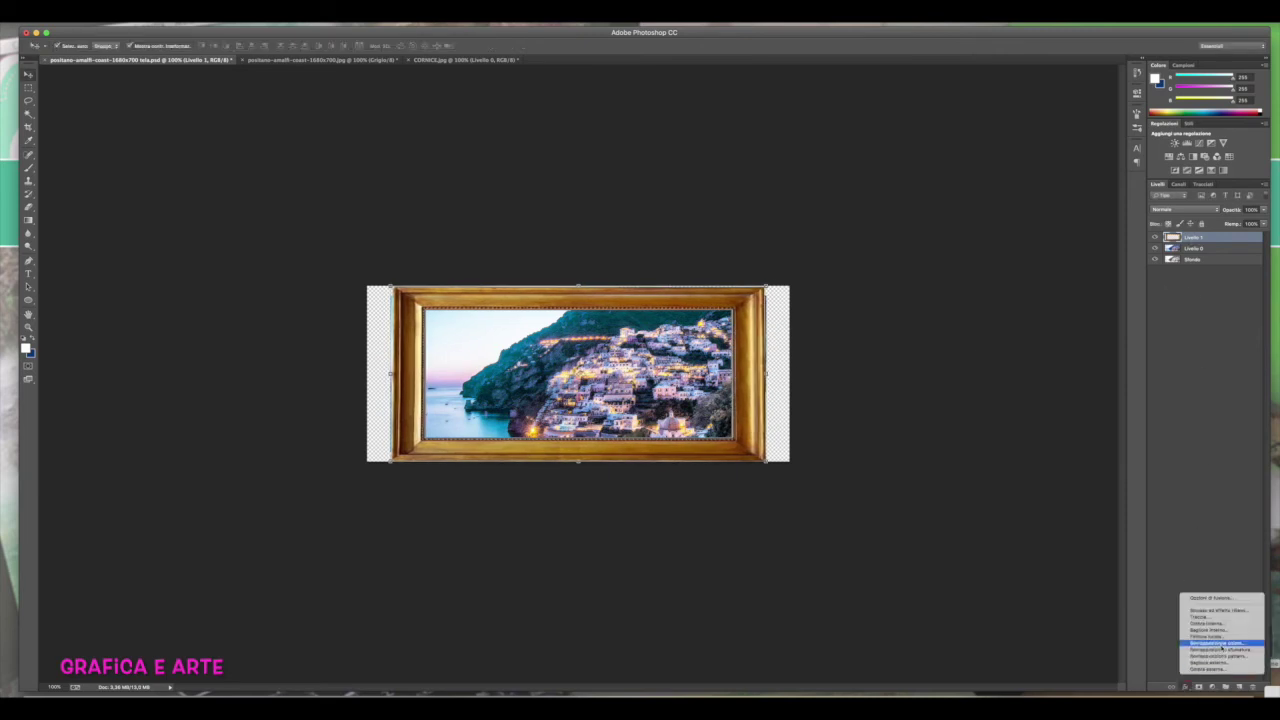
Give the frame an Ombra interna with larger size and distance, then add a layer above Livello 0
left_click(1192, 626)
left_click(903, 376)
left_click_drag(996, 390, 1005, 392)
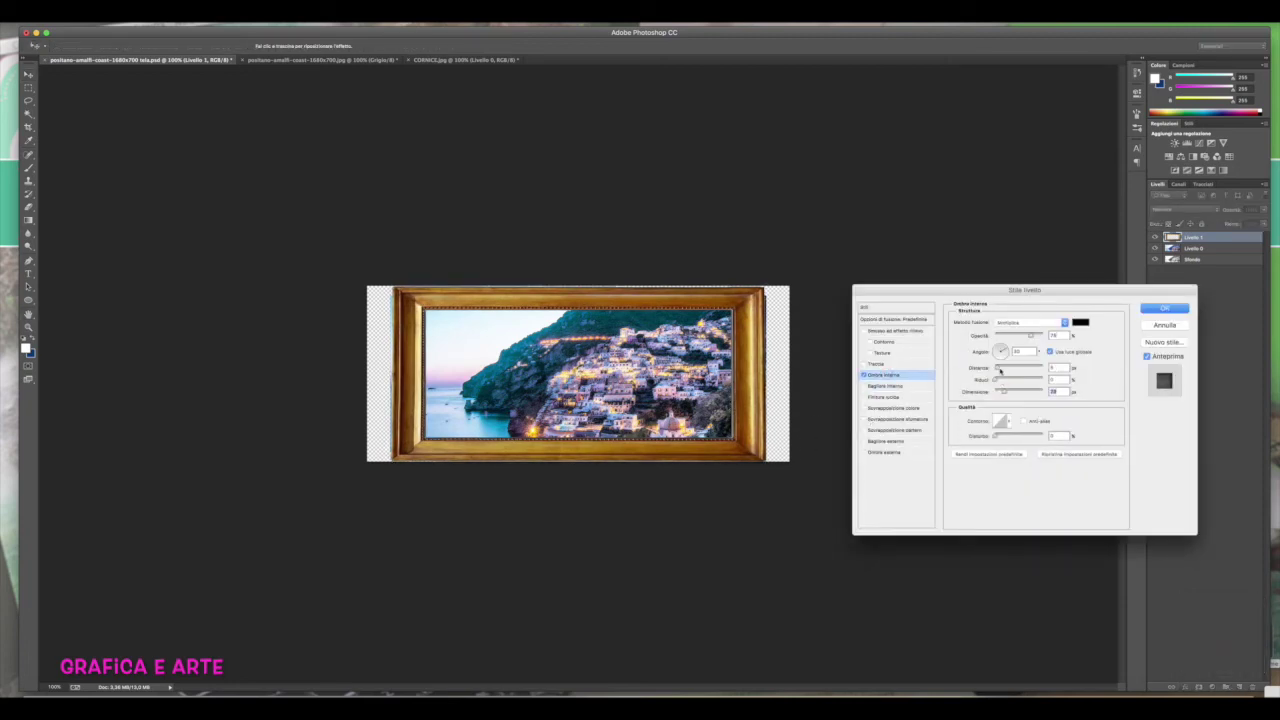
left_click_drag(998, 368, 1007, 371)
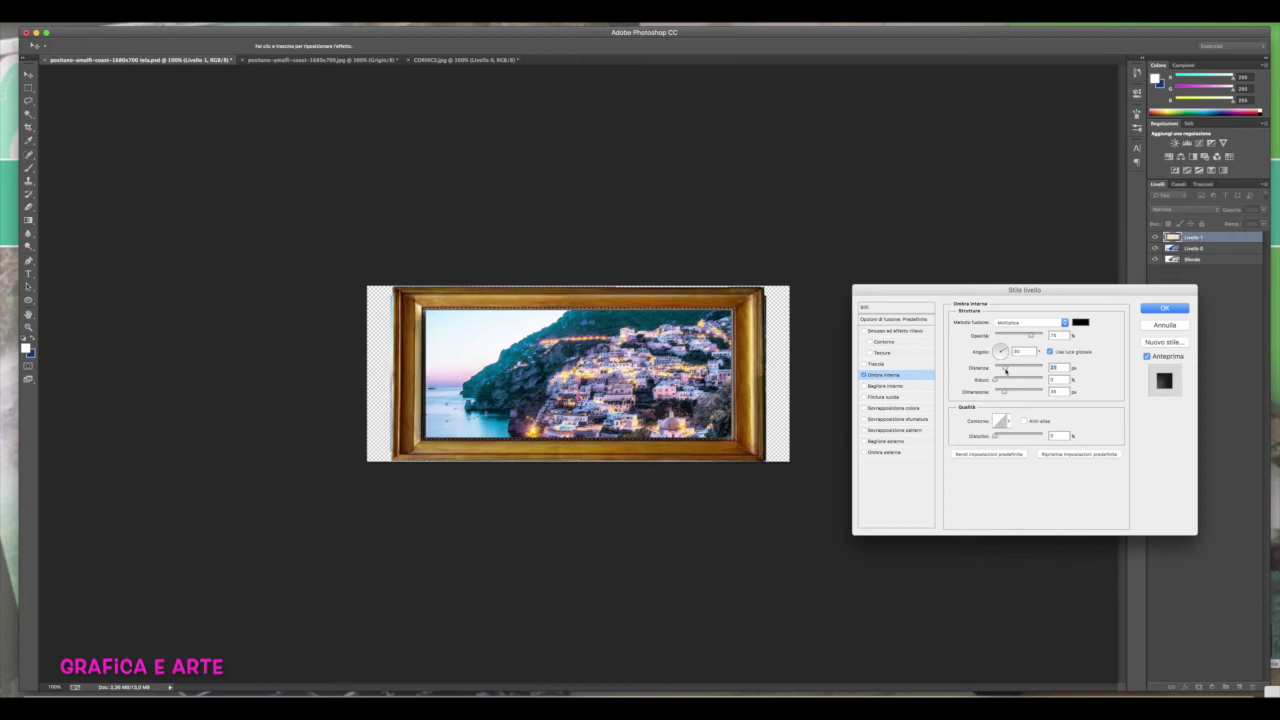
left_click(1165, 308)
left_click(1205, 268)
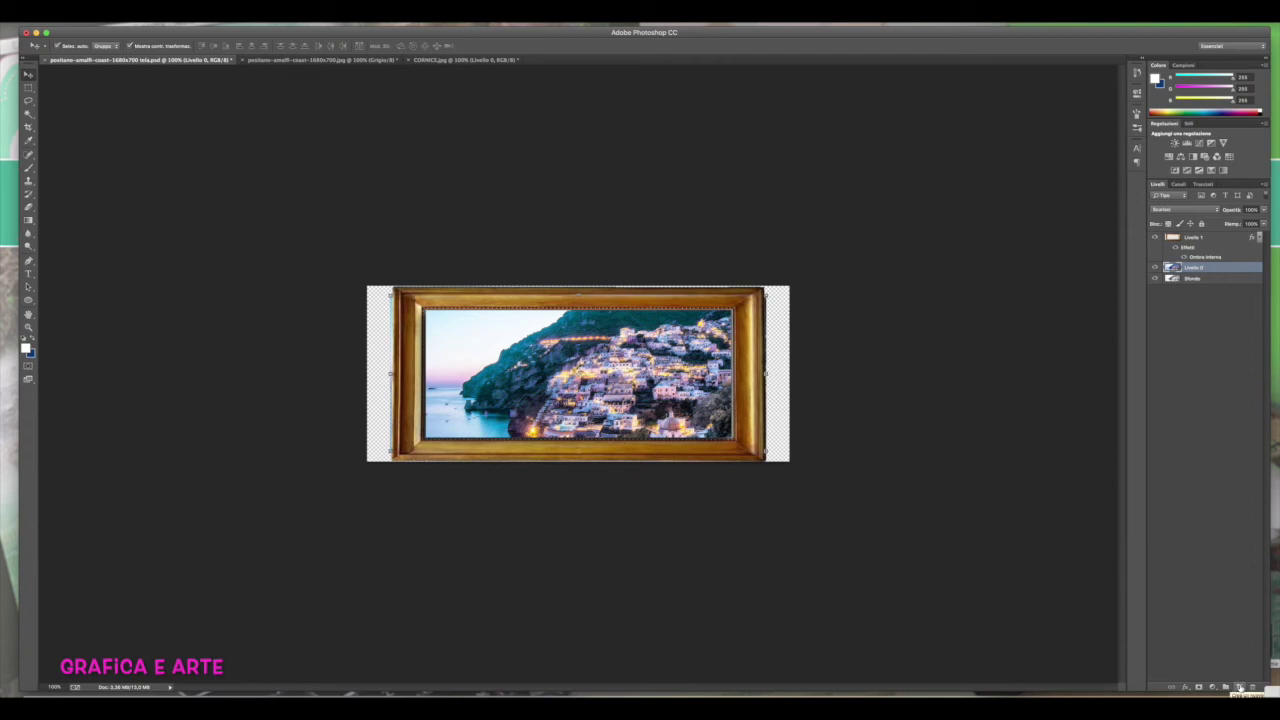
left_click(1240, 688)
Fill the new layer with pale grey #efefef using the Paint Bucket
key("m")
left_click_drag(407, 292, 745, 447)
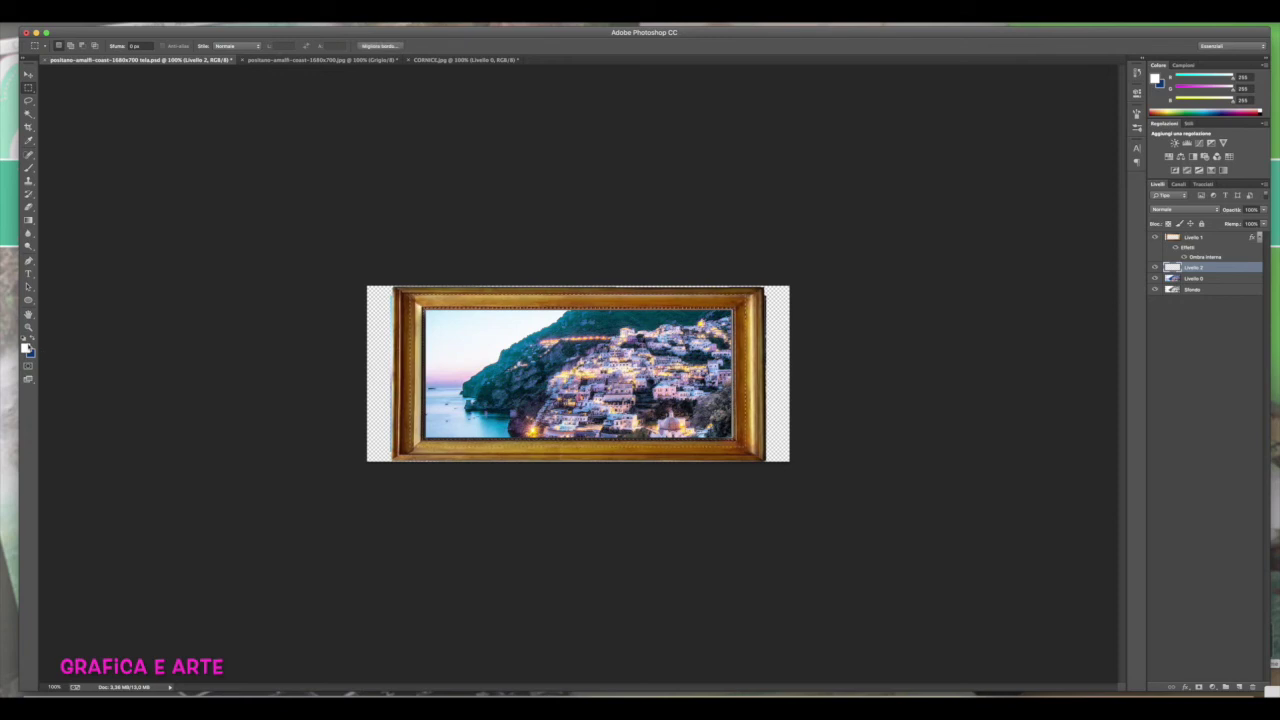
left_click(27, 347)
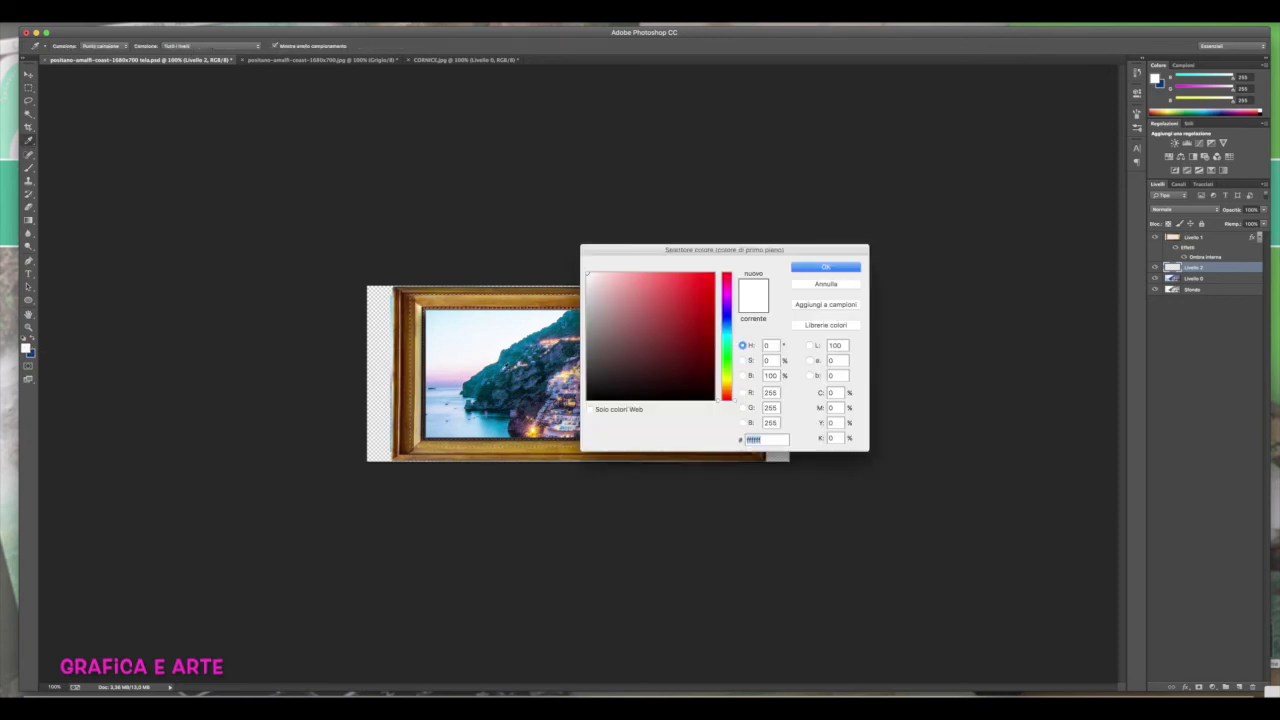
left_click_drag(590, 292, 587, 280)
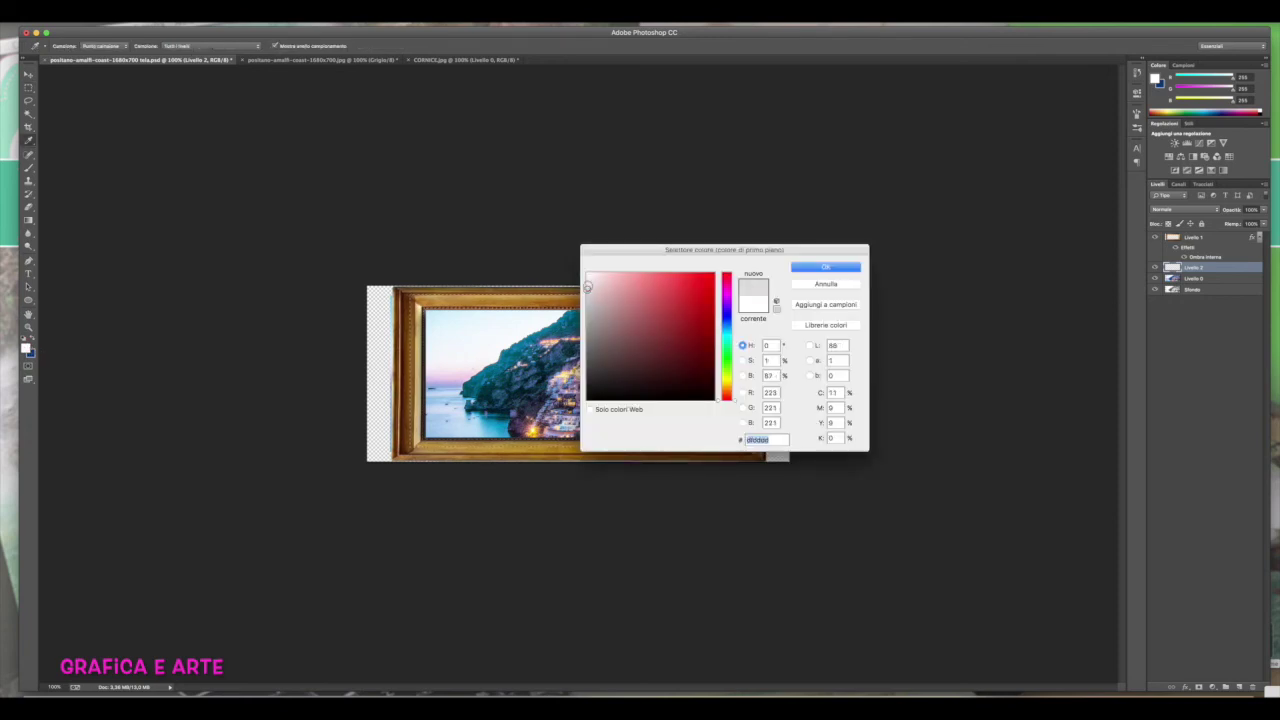
left_click(826, 267)
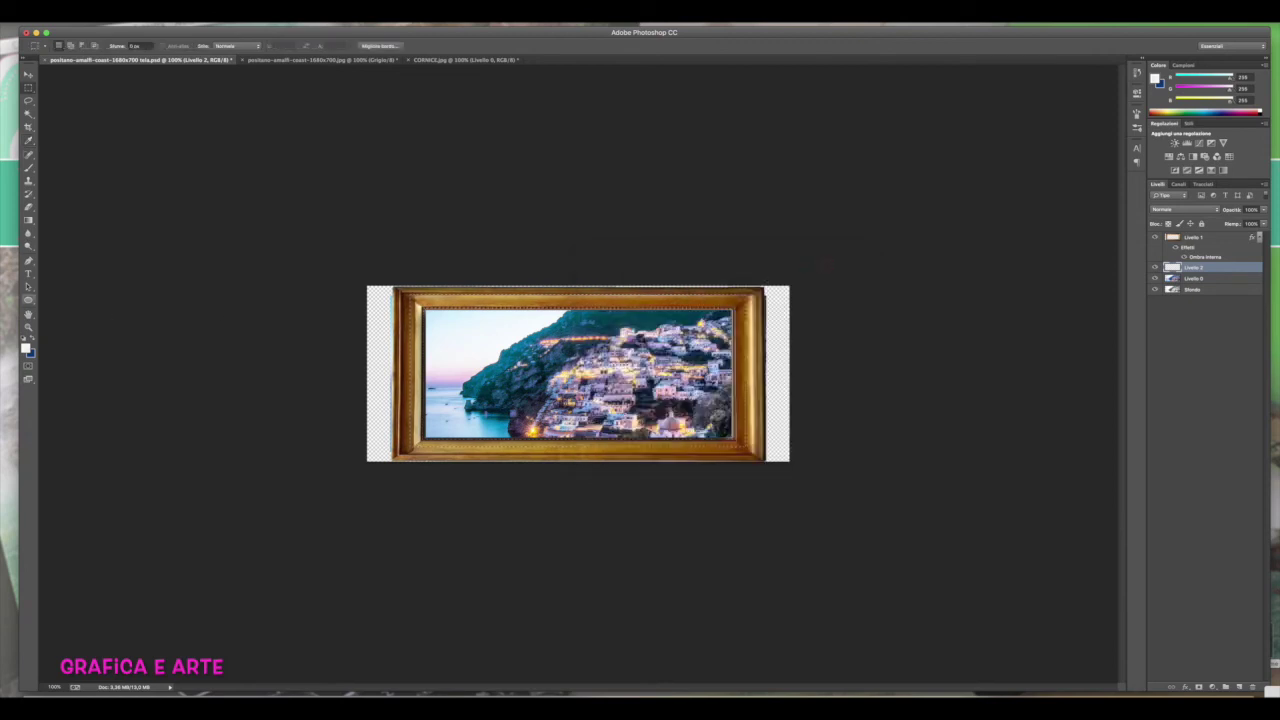
left_click(28, 219)
left_click(68, 228)
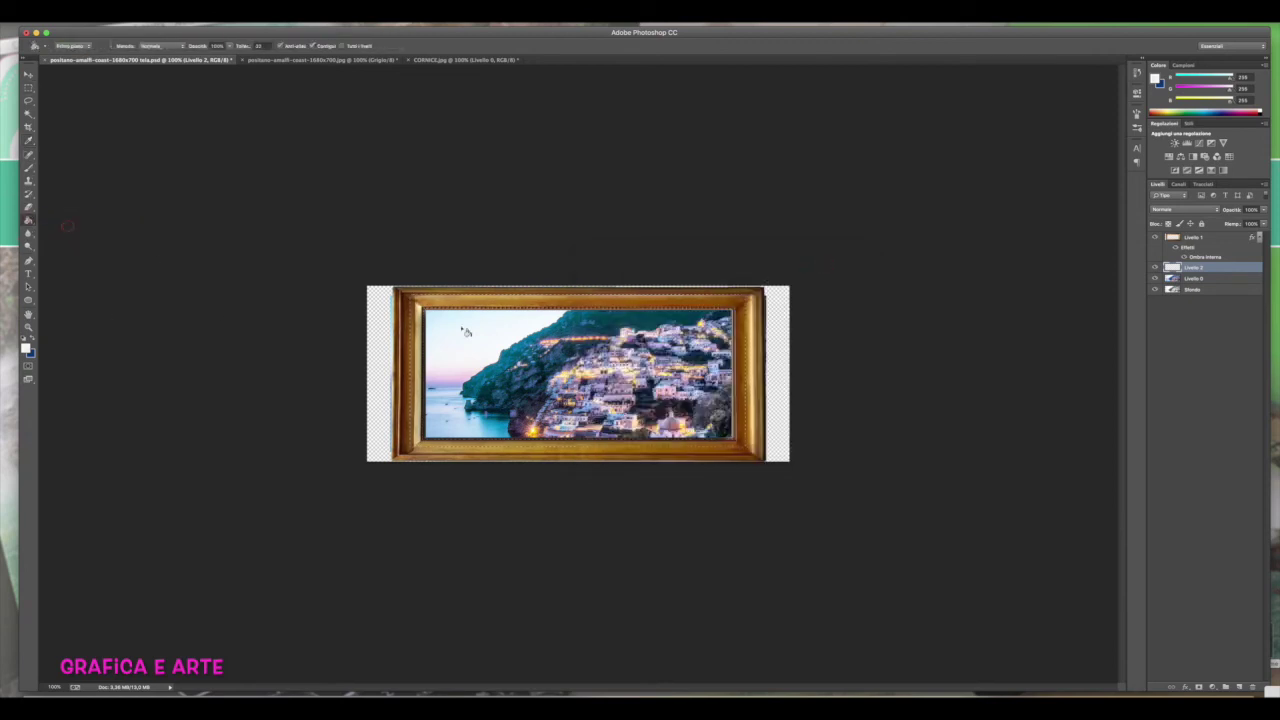
left_click(462, 327)
Lower the grey Livello 2's opacity to 14%, keeping its blend mode unchanged
left_click(1185, 209)
left_click(1170, 305)
key("ctrl+z")
left_click_drag(1258, 218, 1222, 222)
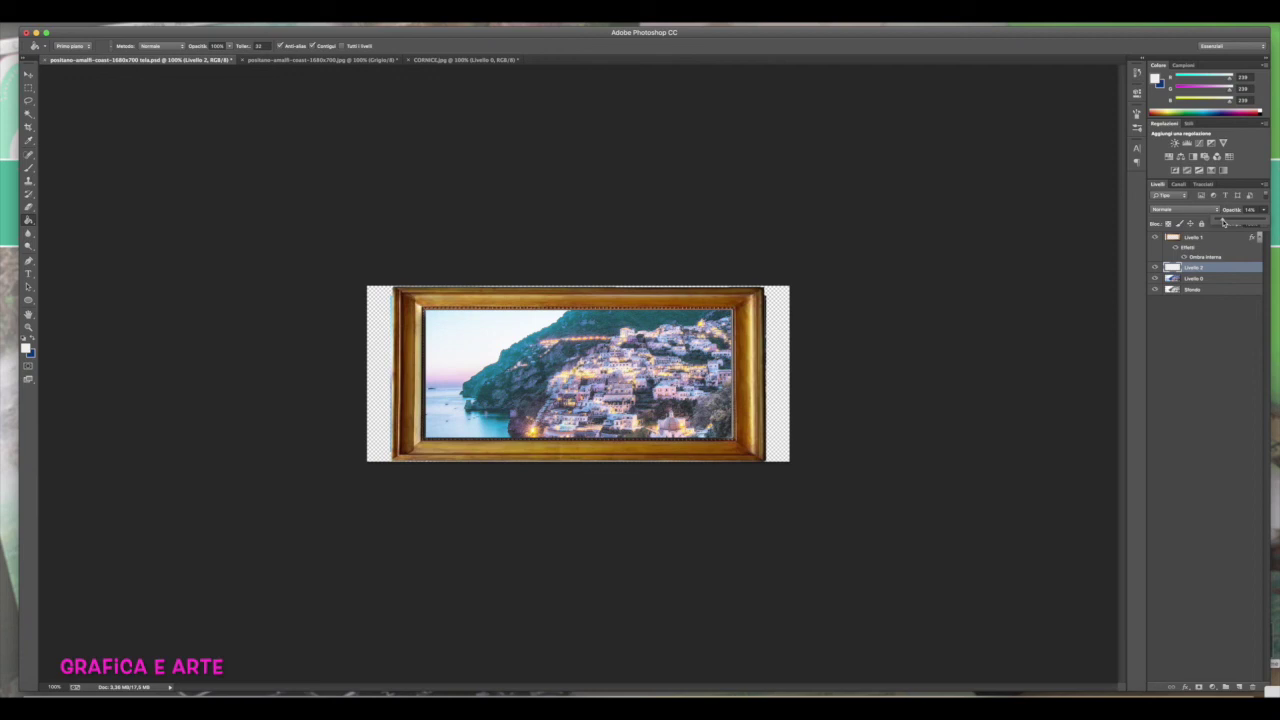
left_click(28, 74)
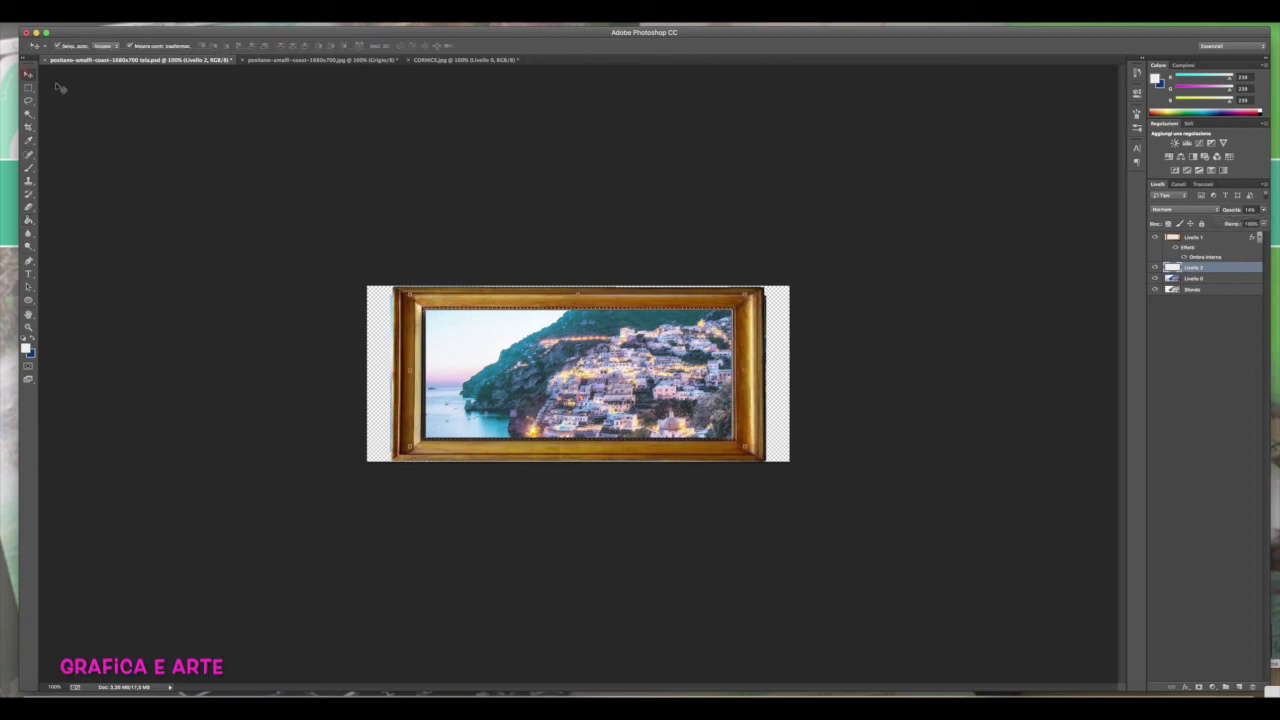
Select the Livello 1 frame layer and stretch its left edge slightly outward with Free Transform
left_click(427, 167)
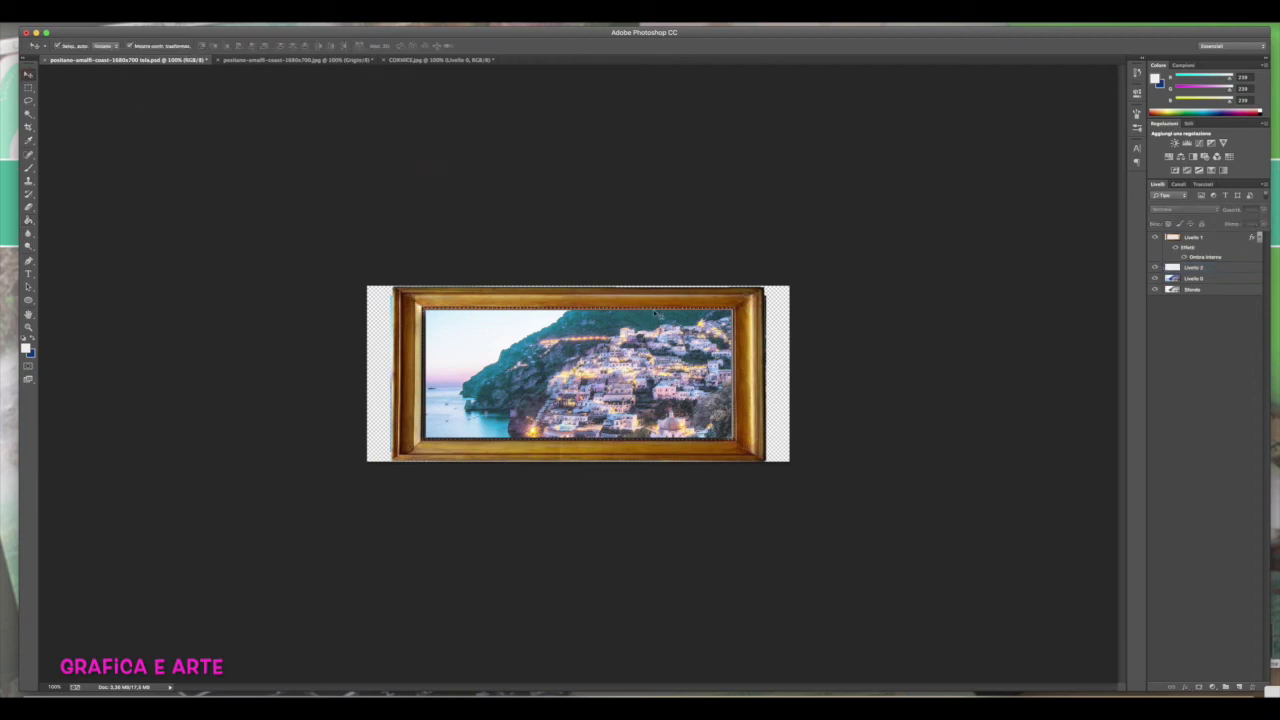
left_click(406, 354)
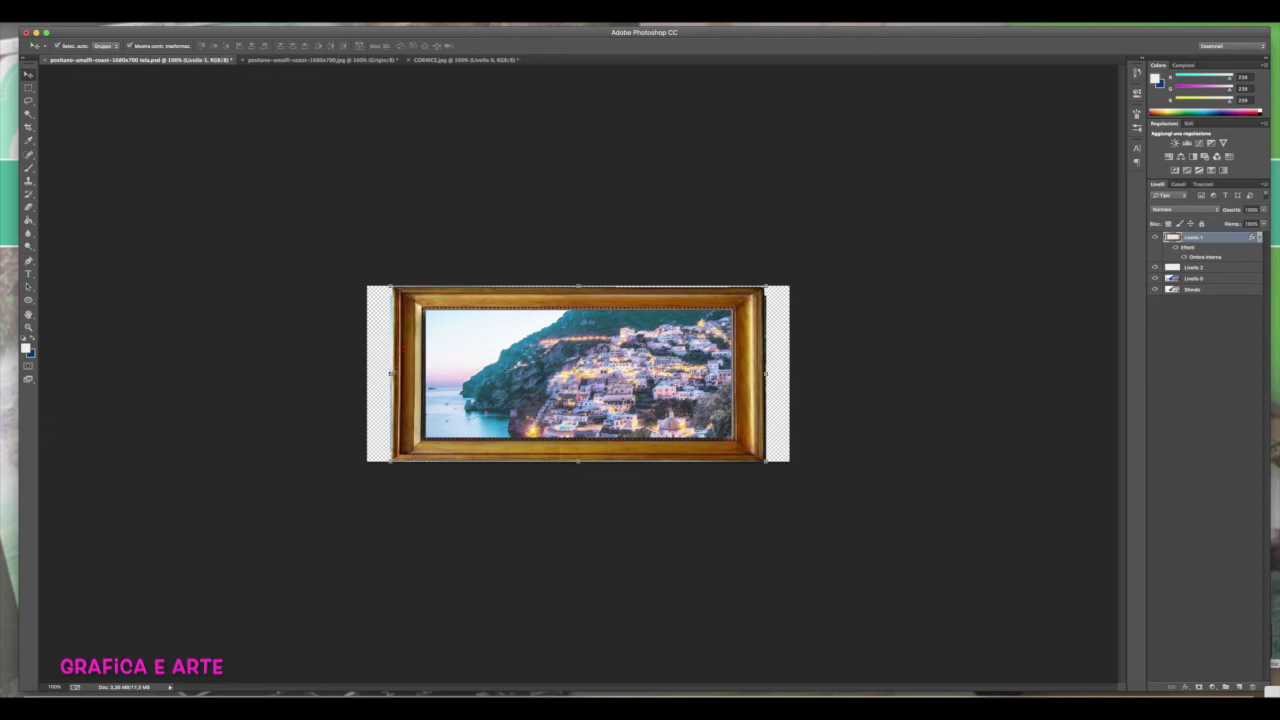
left_click_drag(390, 373, 386, 373)
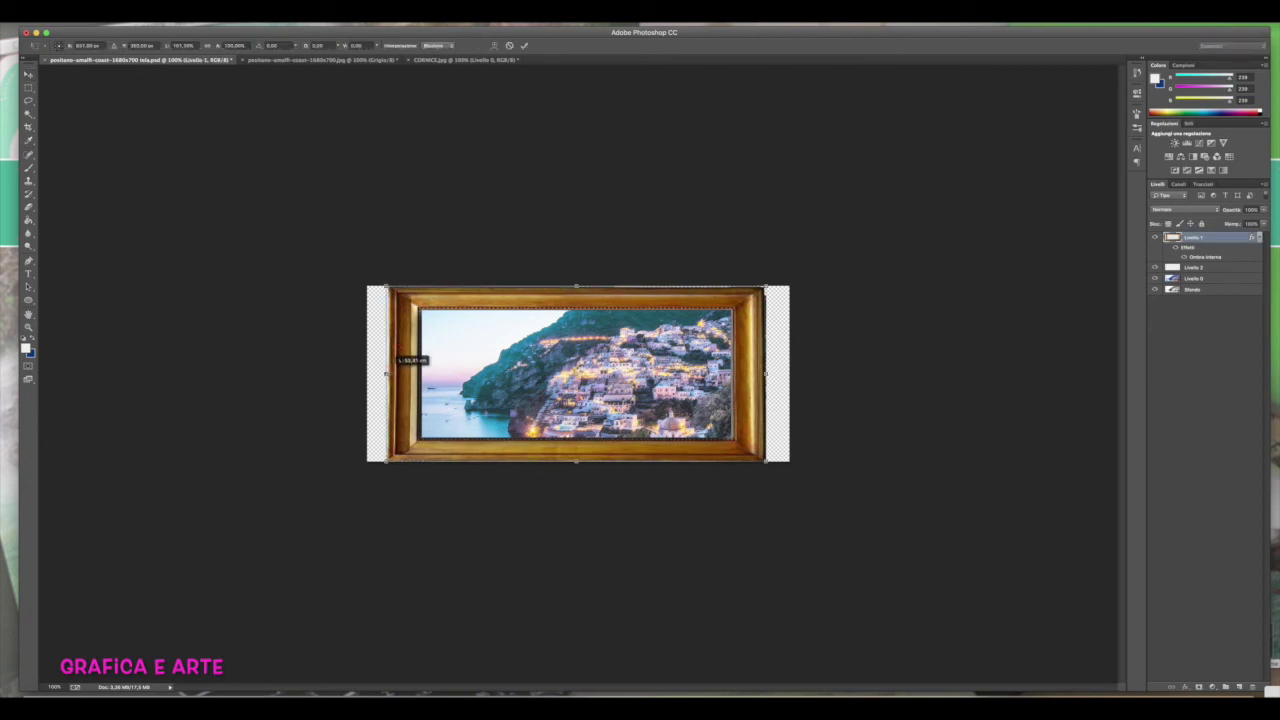
key("Return")
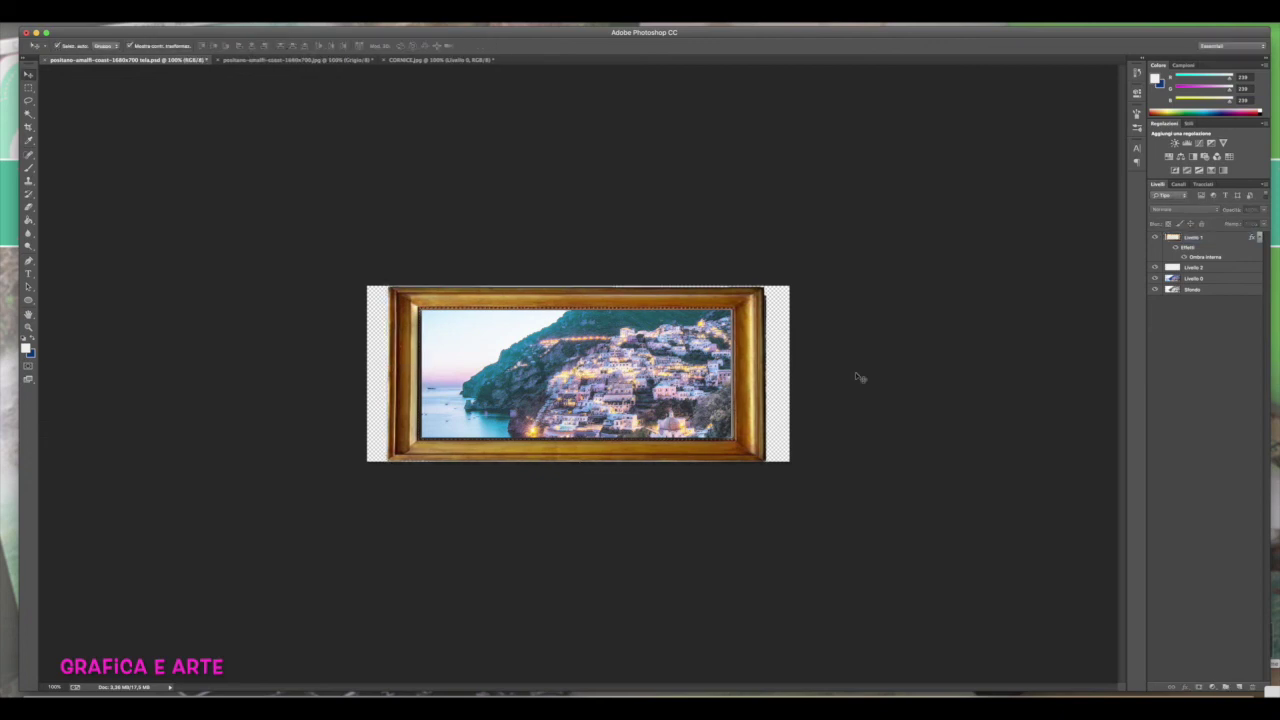